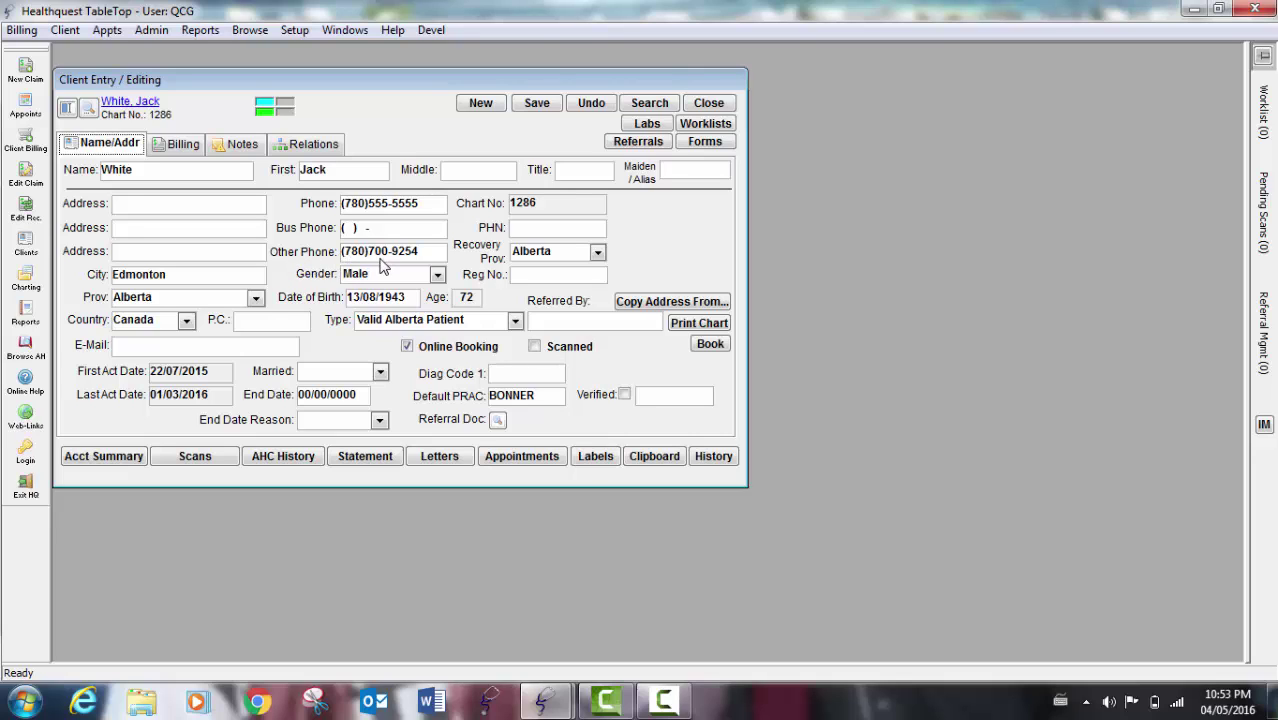
Set the client's appointment reminder method to Text Other in the billing details, save the record and close it
left_click(195, 146)
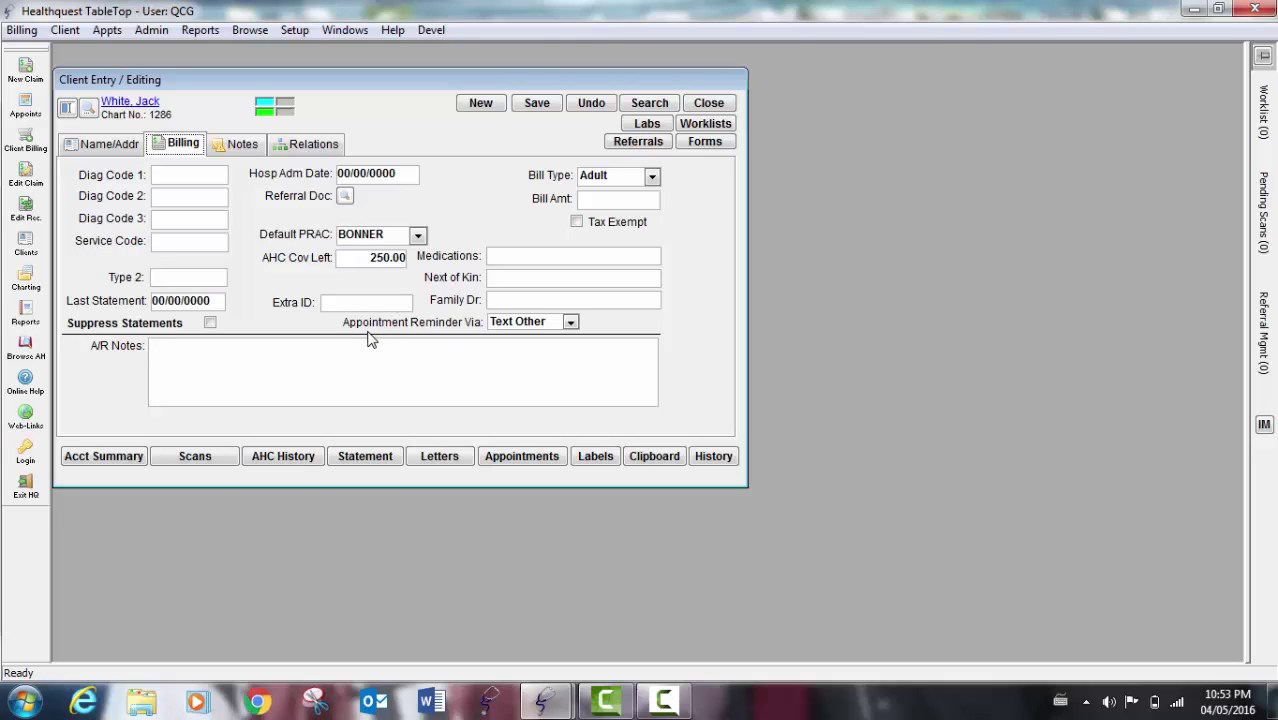
left_click(570, 322)
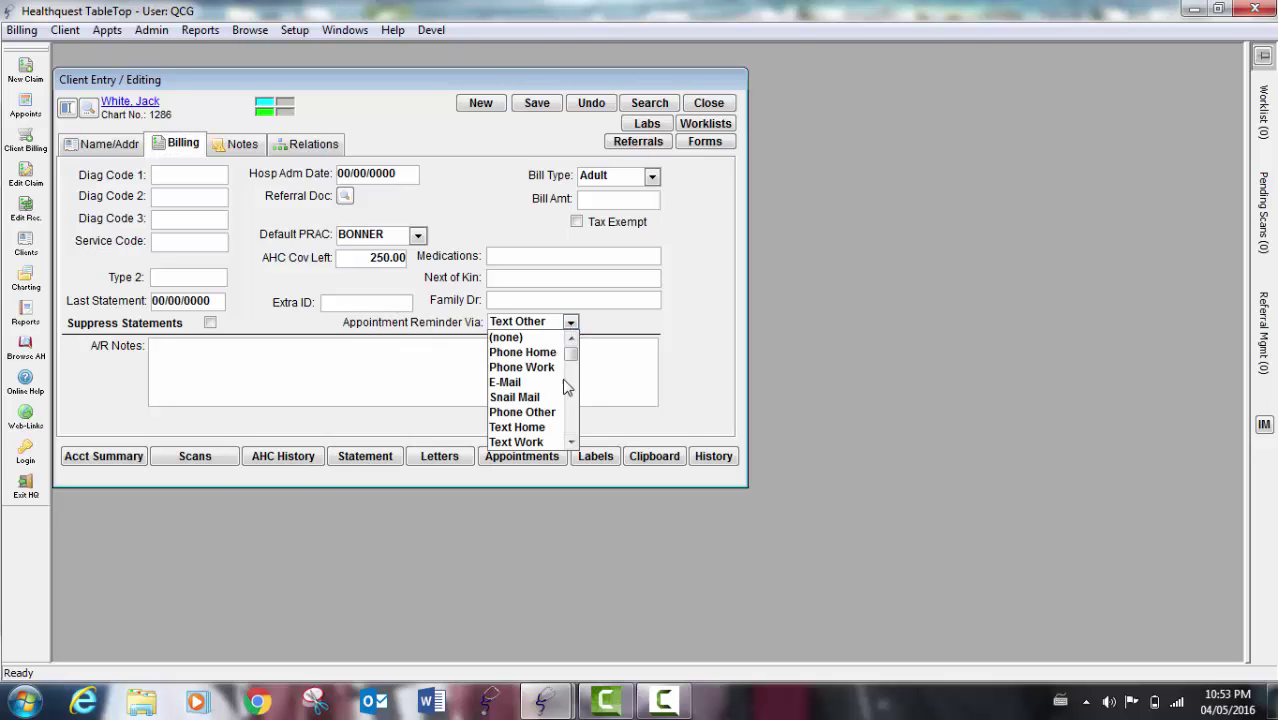
left_click_drag(571, 352, 571, 430)
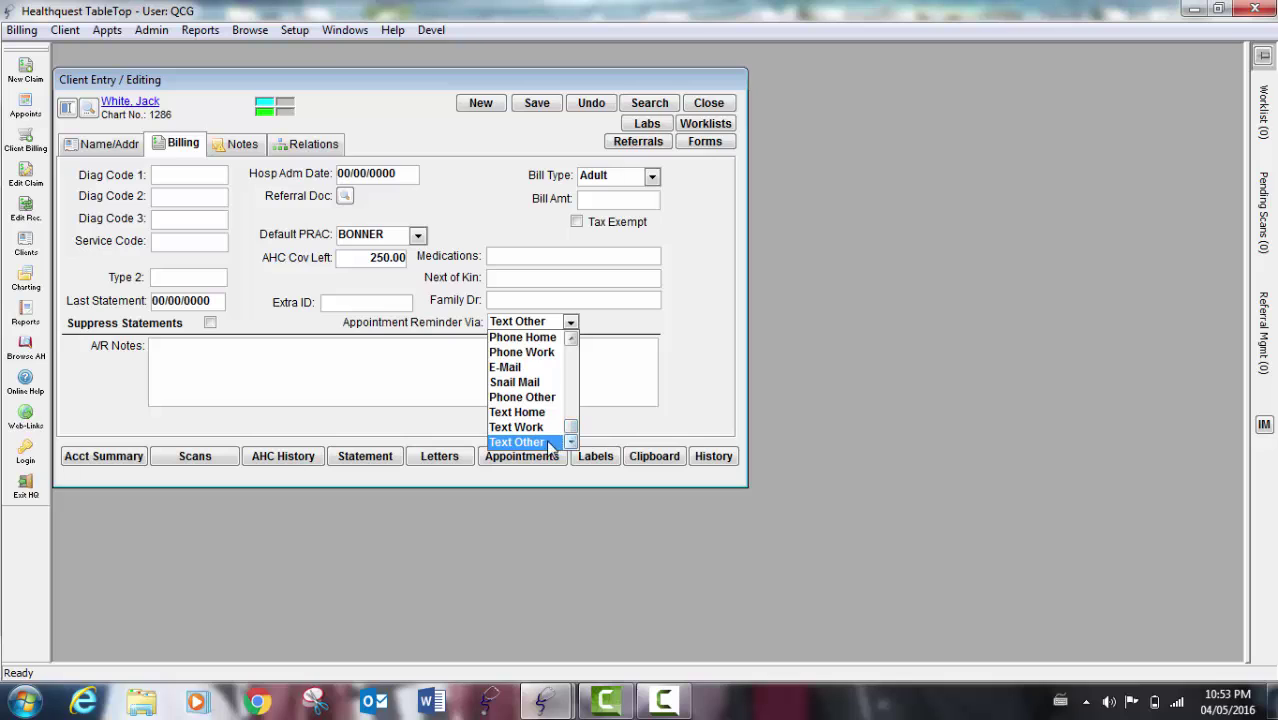
left_click(549, 442)
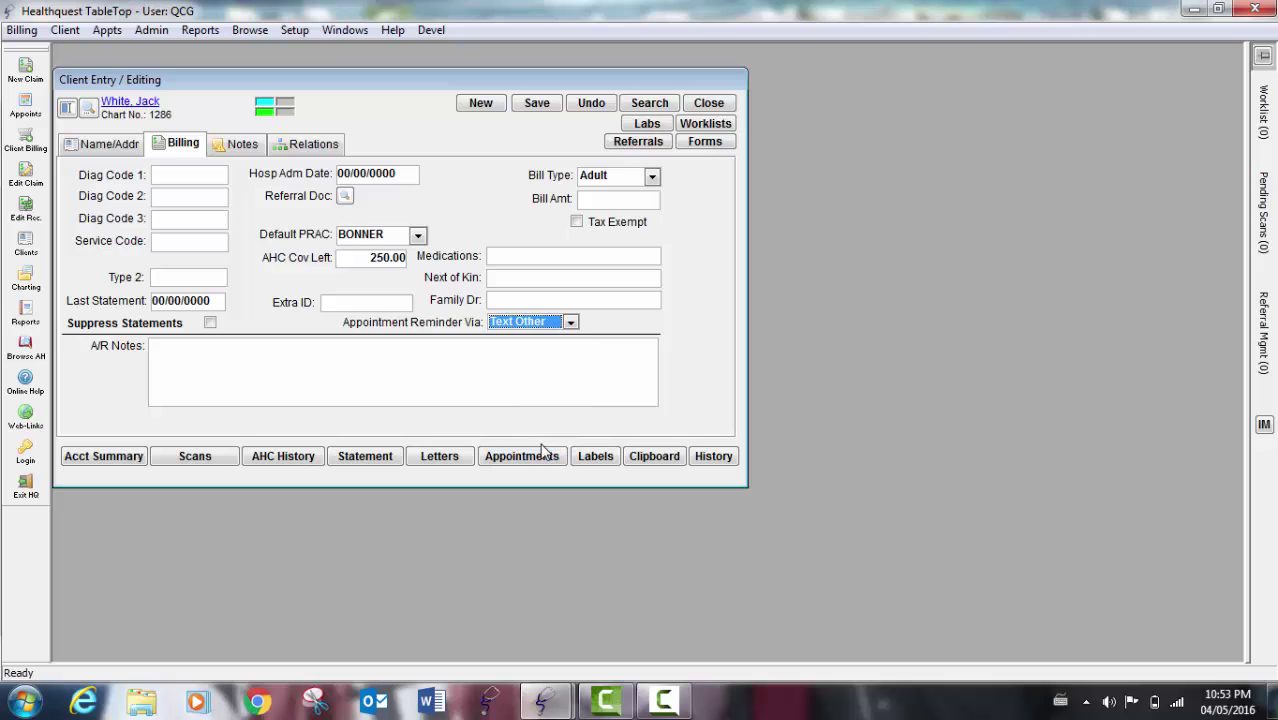
left_click(539, 106)
left_click(711, 108)
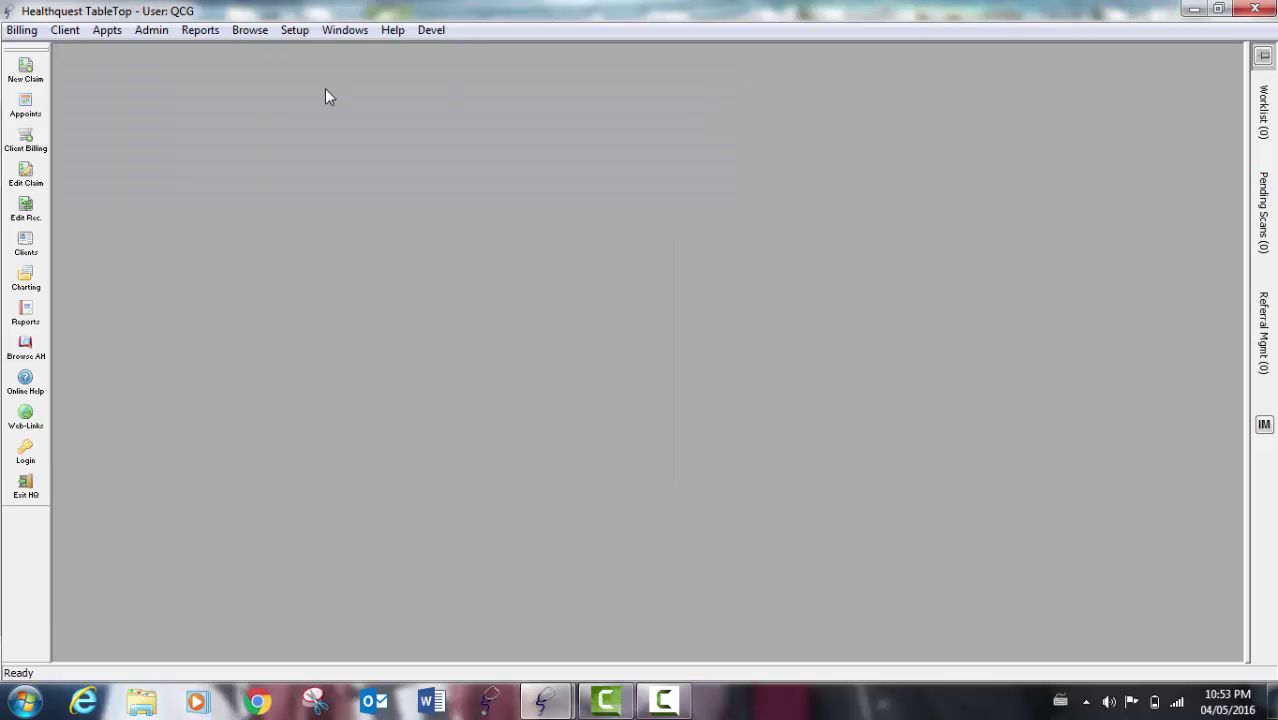
Look up the client by chart number and place them in the 10:20 slot on Wednesday 04/05/2016 as a New Patient appointment
left_click(38, 116)
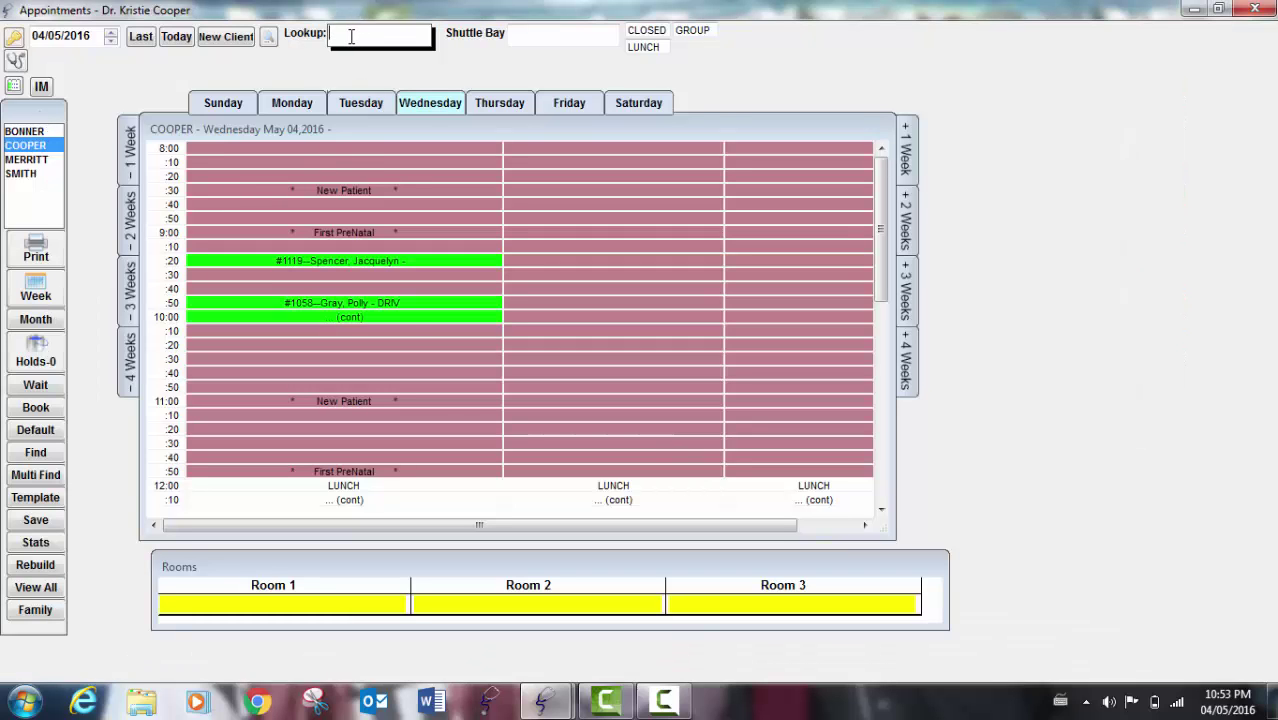
type("1286")
key("Return")
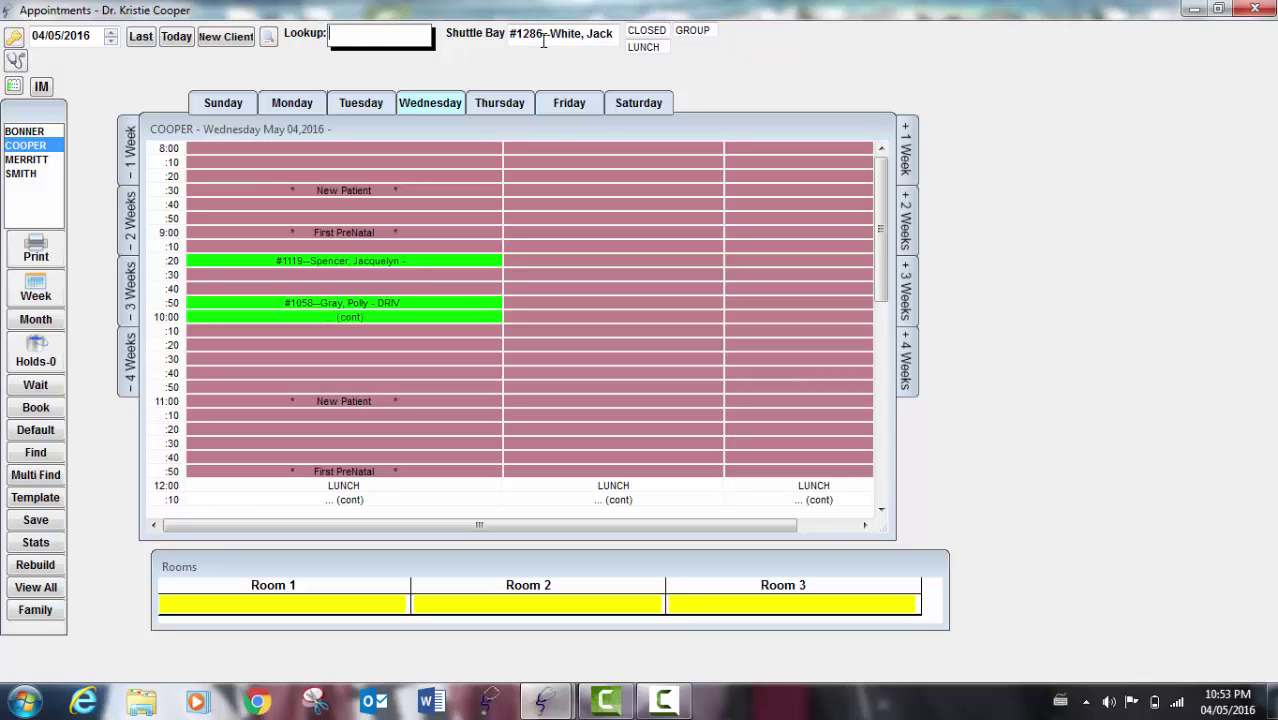
left_click_drag(541, 38, 337, 342)
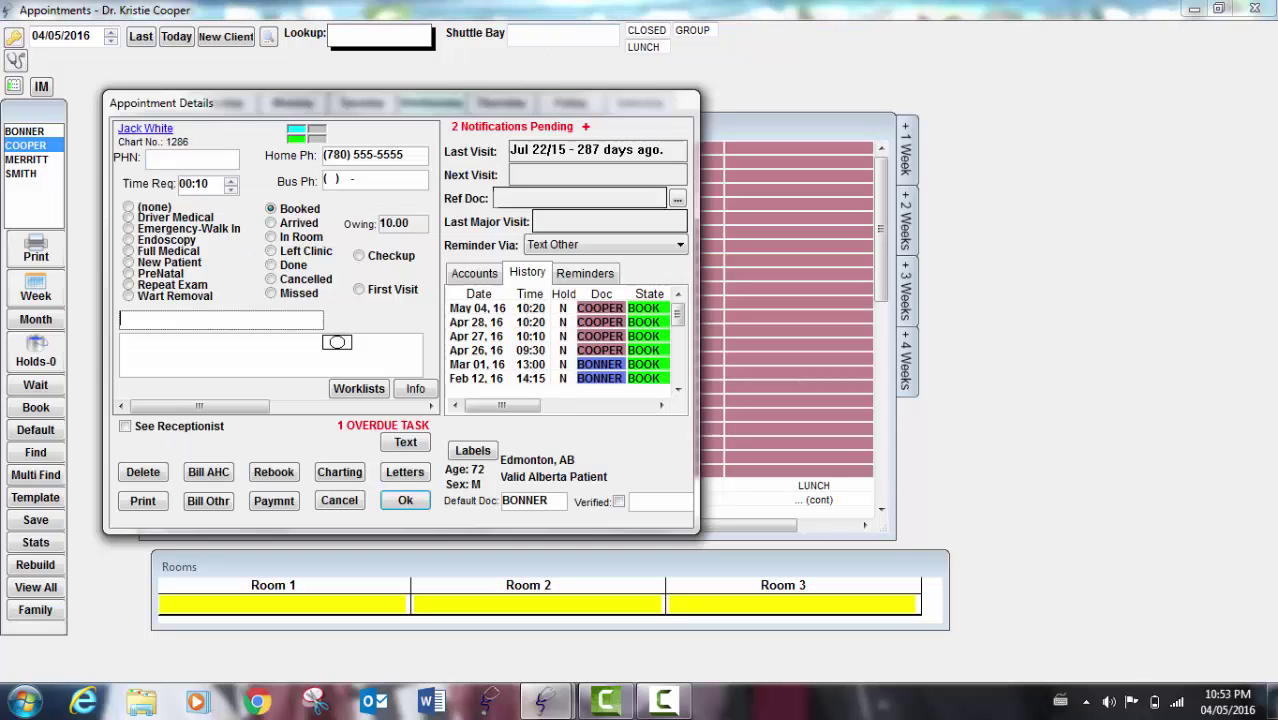
left_click(129, 263)
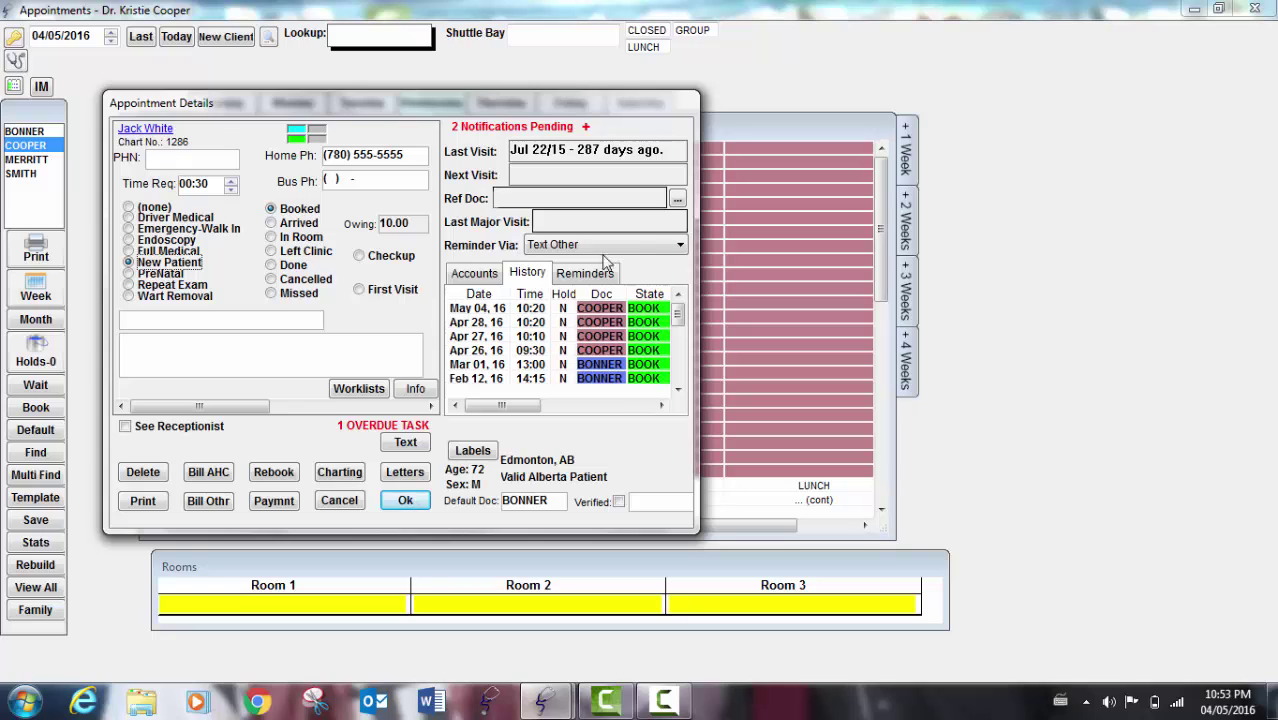
Review the appointment's reminder method options, keep Text Other, and open the text message composer
left_click(680, 245)
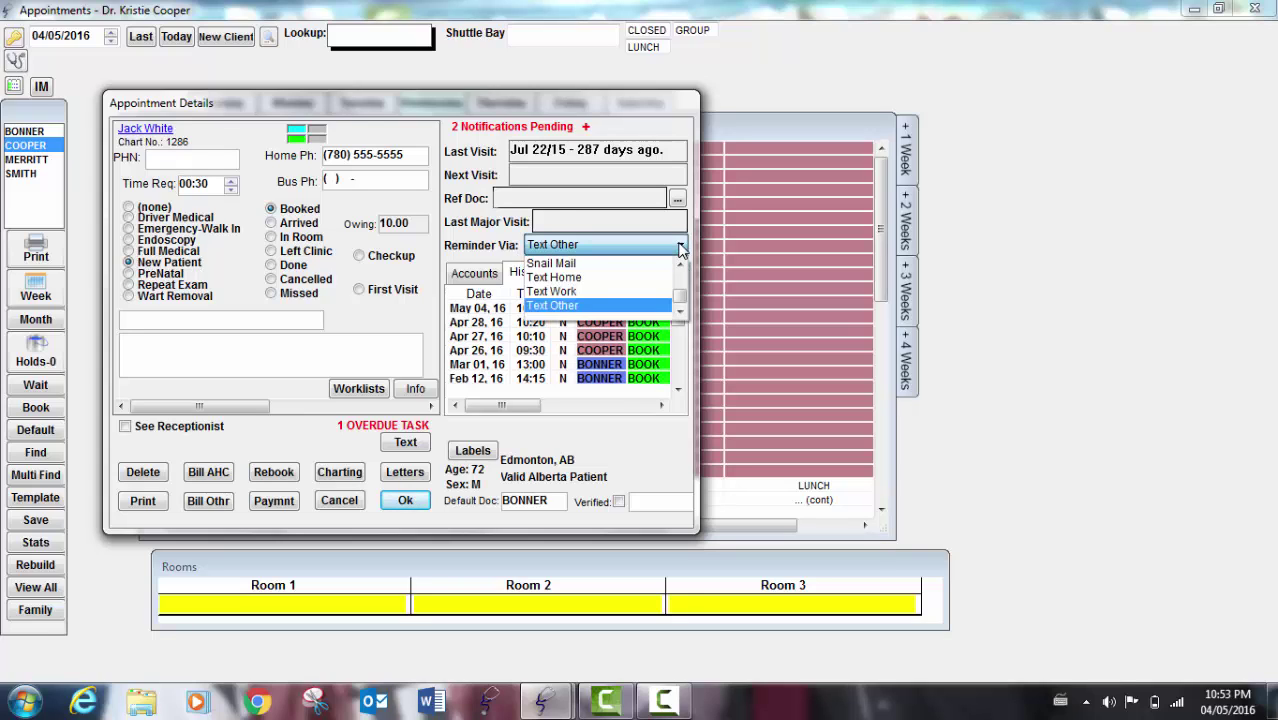
mouse_move(680, 298)
left_mouse_down()
mouse_move(680, 280)
mouse_move(682, 305)
left_mouse_up()
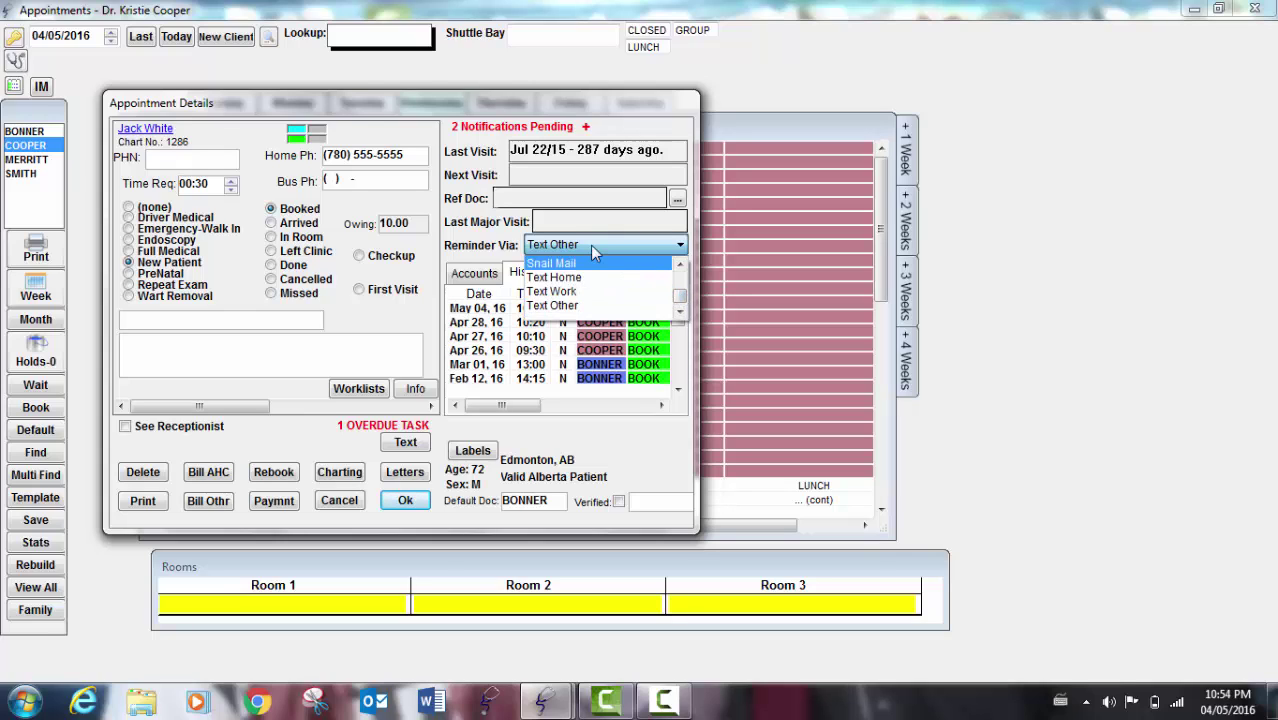
left_click(410, 448)
left_click(406, 443)
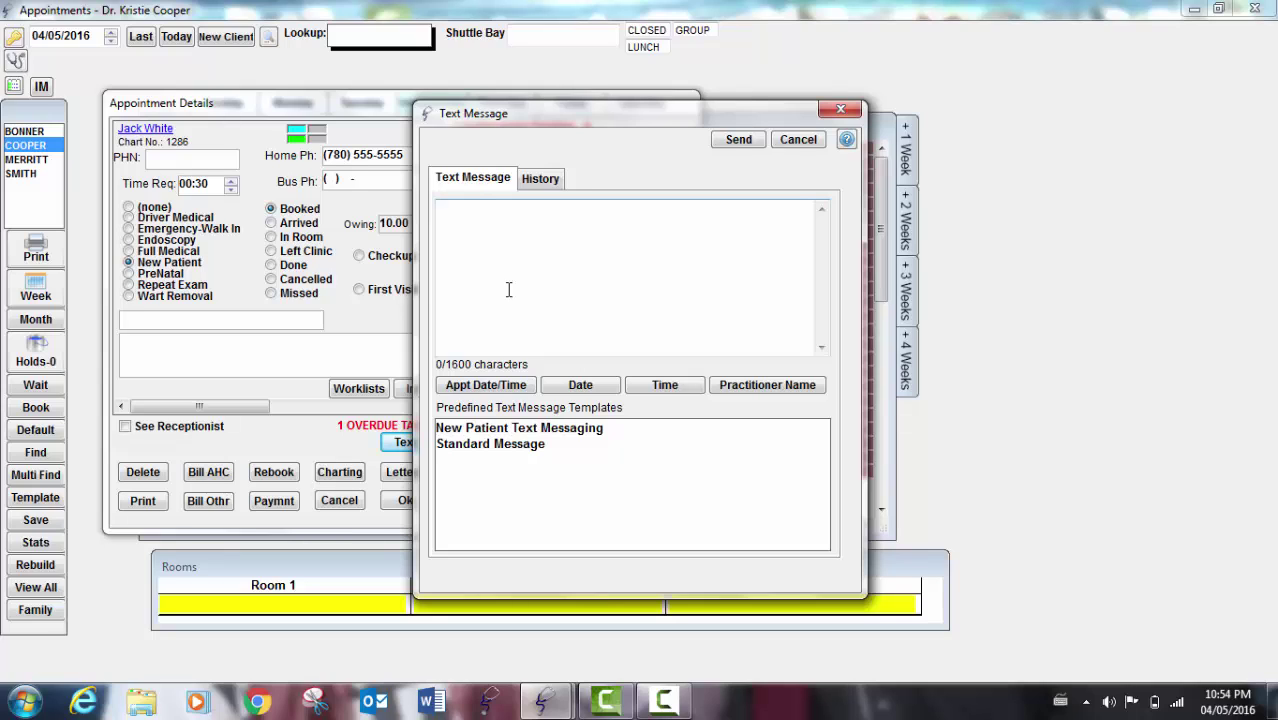
Try a custom message reading "See you Monday." with appointment date and time fields inserted, and clear the text
type("See you Monday.")
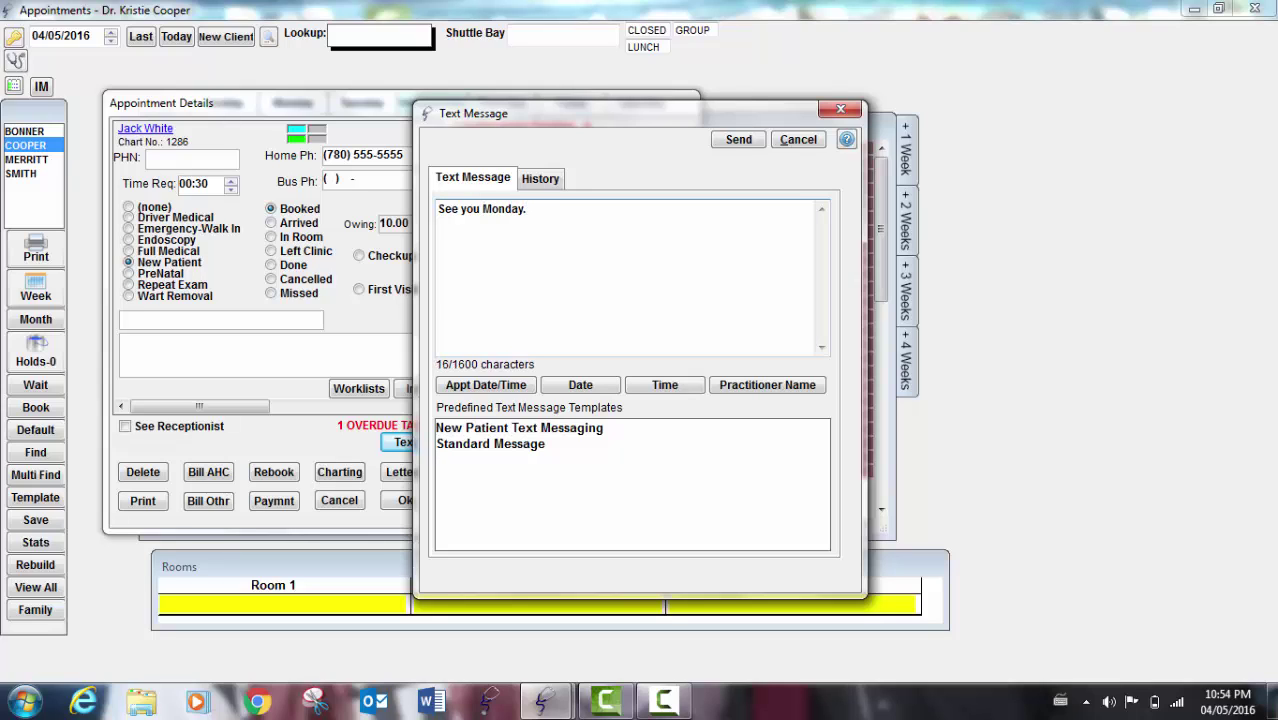
left_click(614, 390)
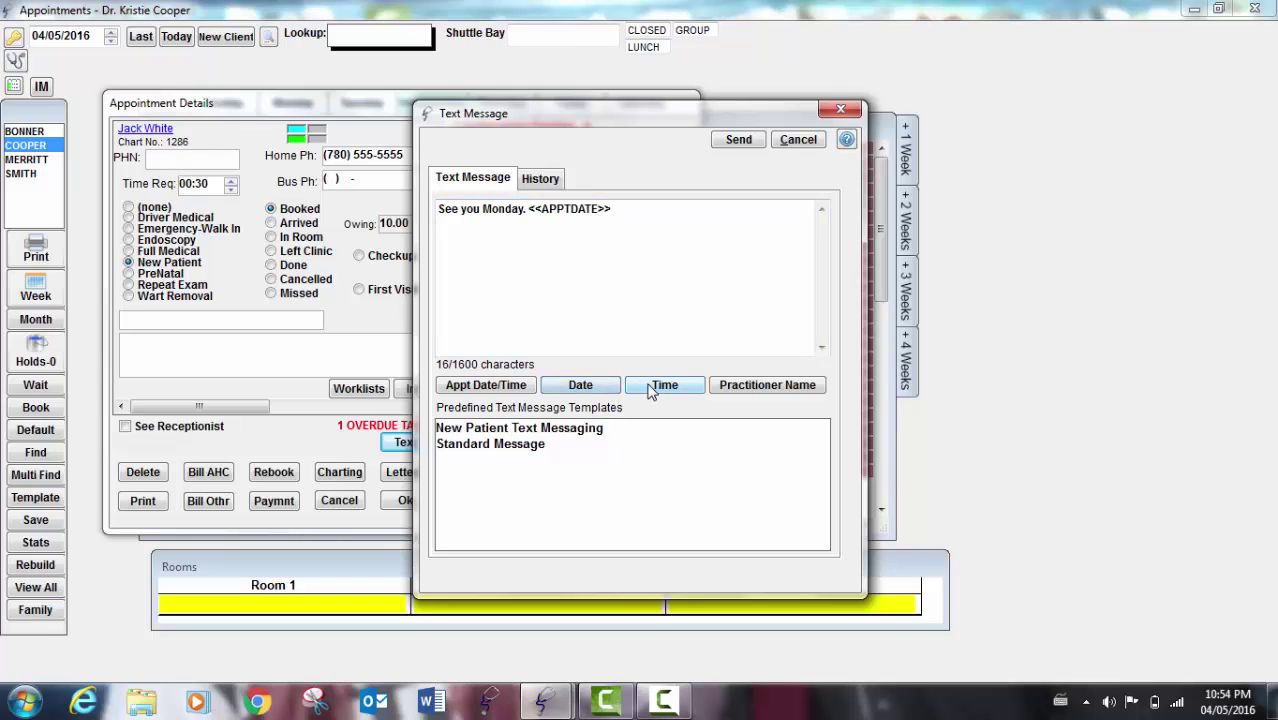
left_click(662, 386)
left_click_drag(706, 216, 438, 206)
key("Delete")
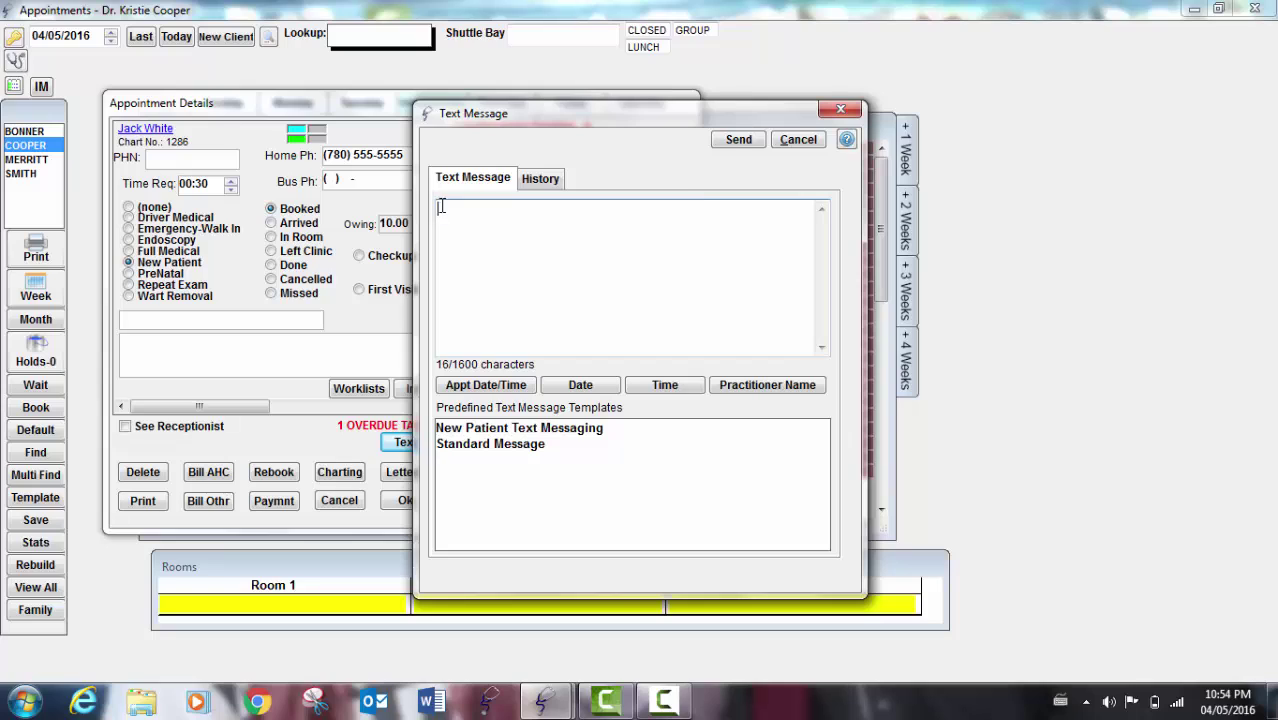
Preview the predefined message templates and send the client the New Patient Text Messaging reminder
left_click(503, 428)
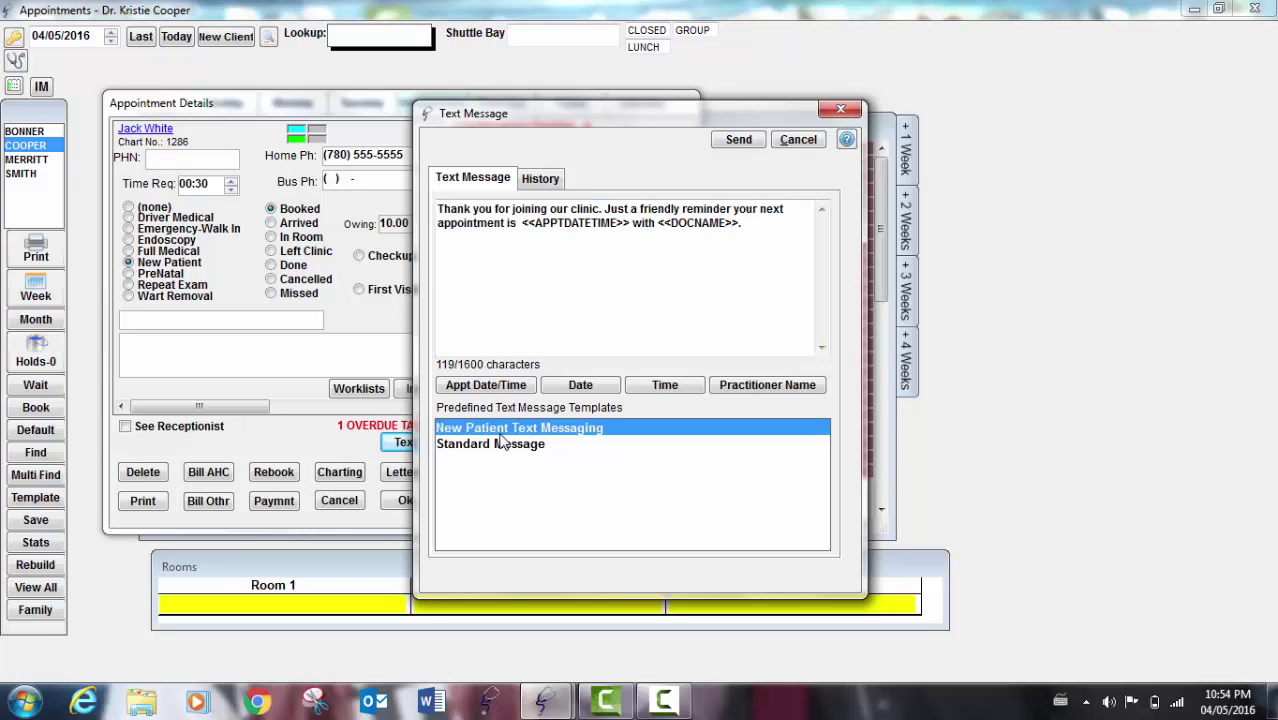
left_click(502, 446)
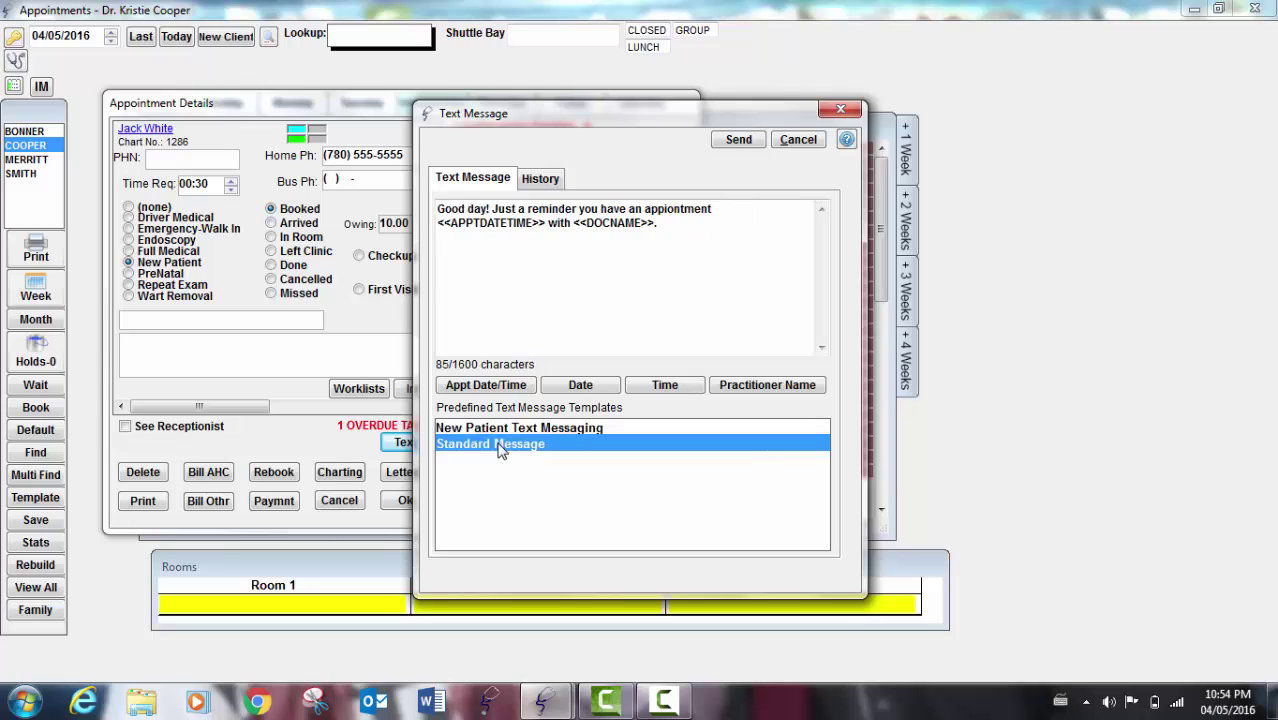
left_click(509, 430)
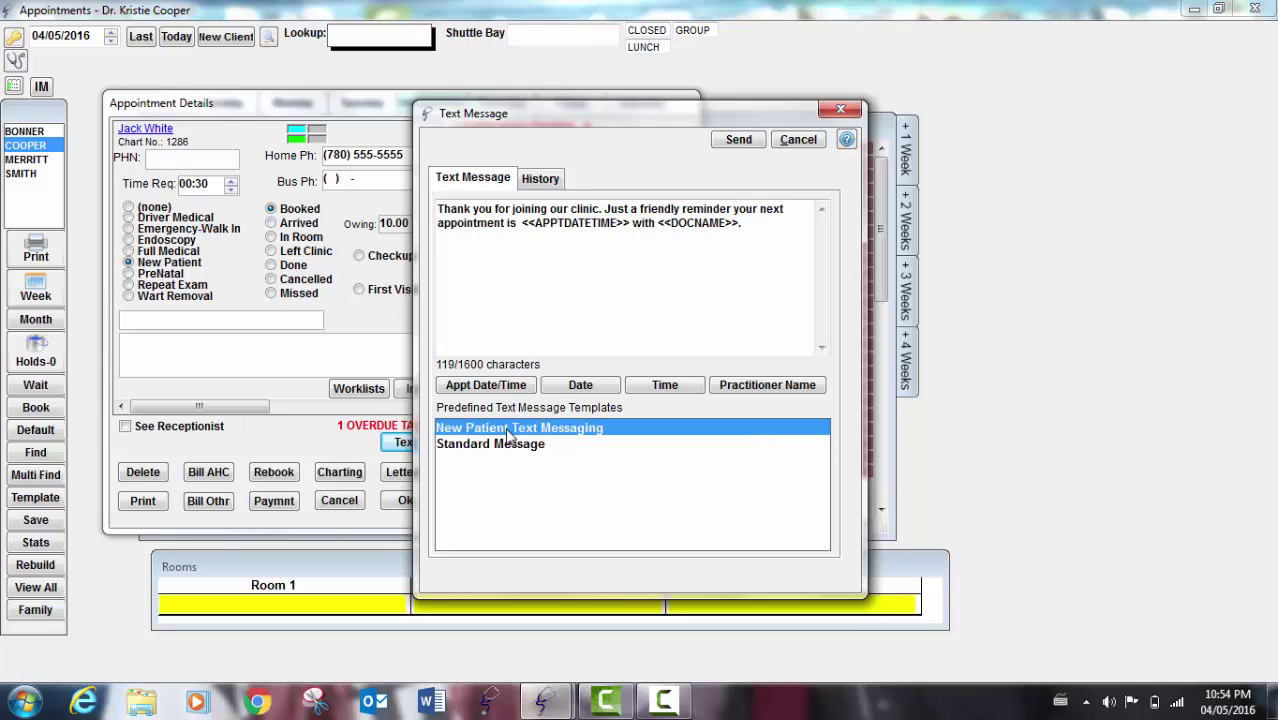
left_click(737, 141)
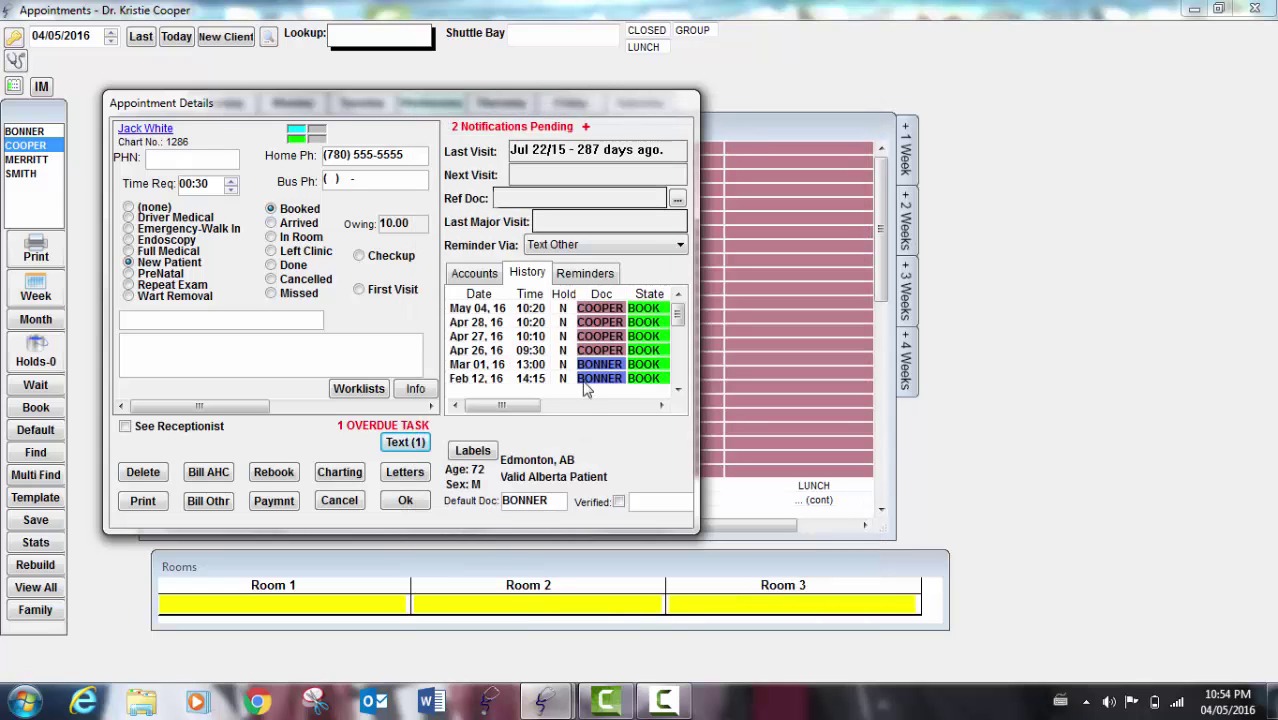
Review the client's sent text message history, close it, and confirm the appointment details
left_click(403, 446)
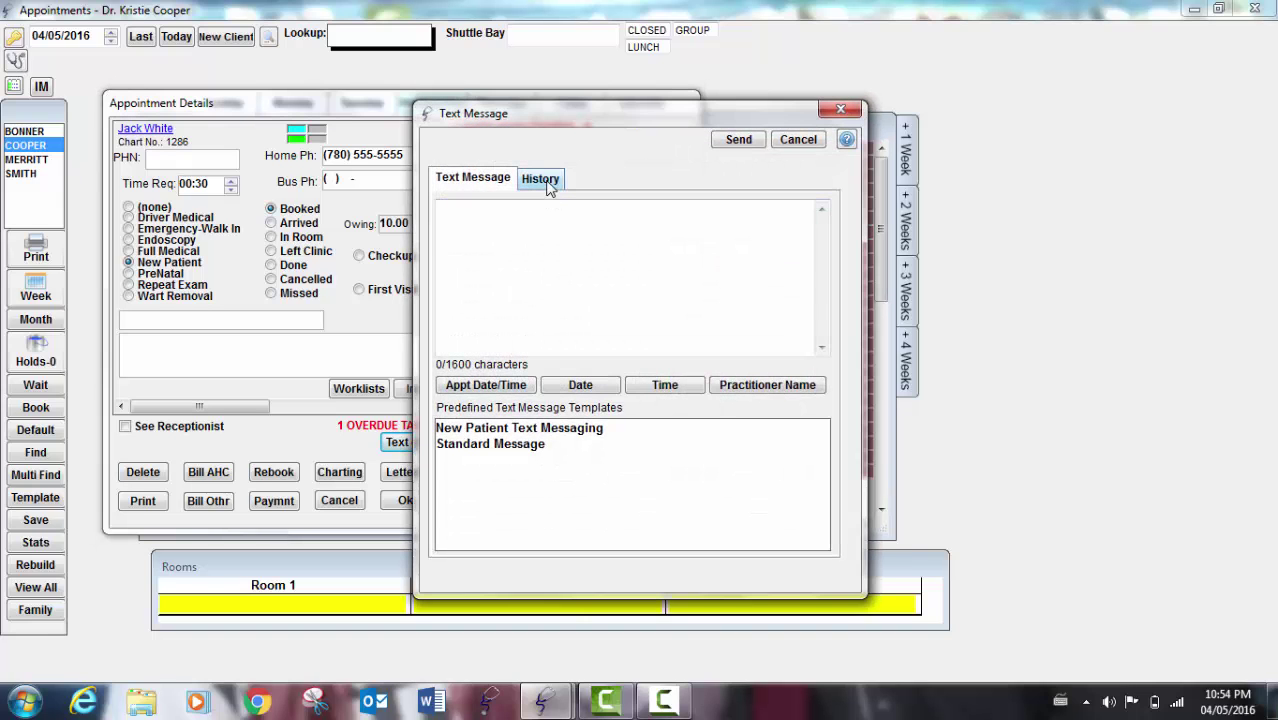
left_click(547, 185)
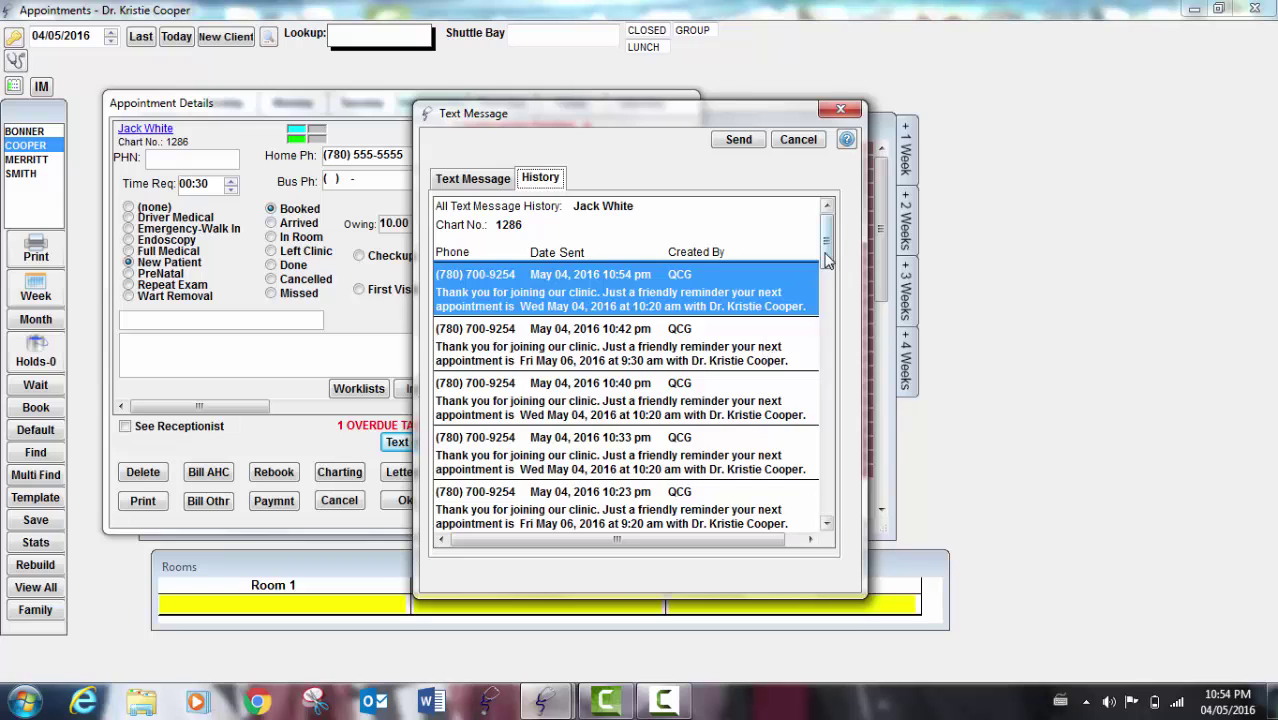
mouse_move(827, 260)
left_mouse_down()
mouse_move(828, 367)
mouse_move(830, 255)
left_mouse_up()
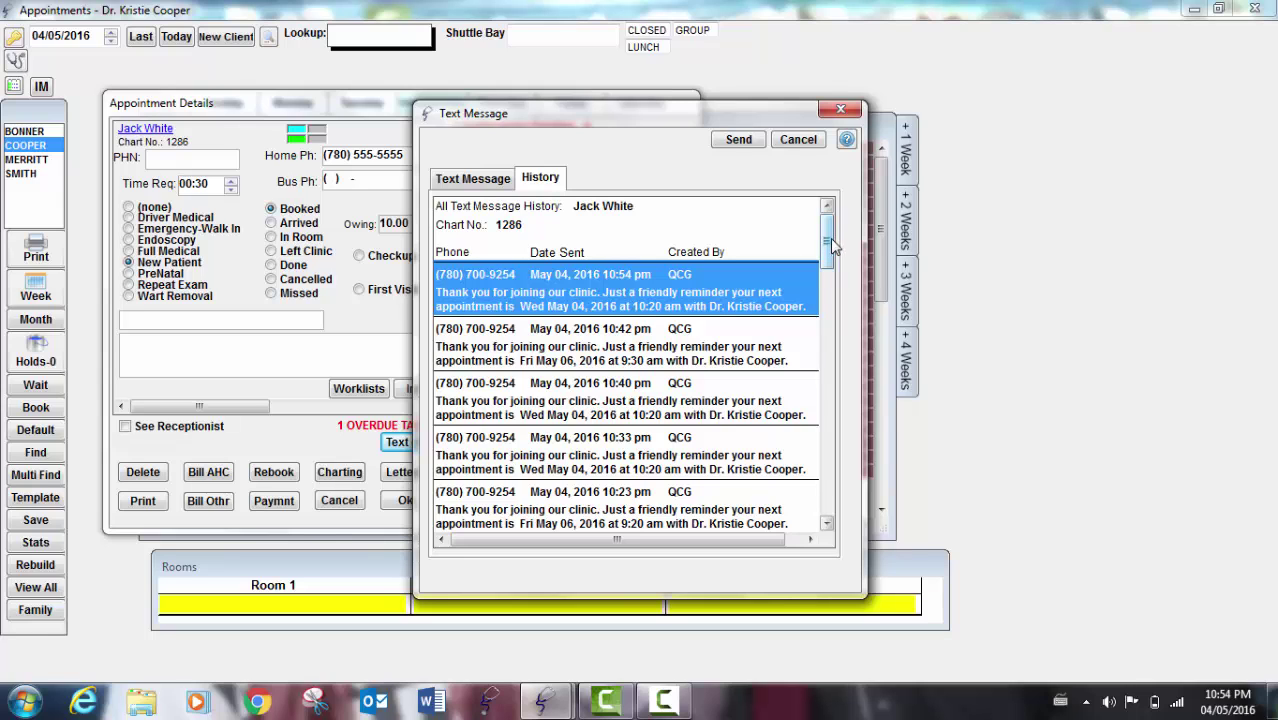
left_click(837, 107)
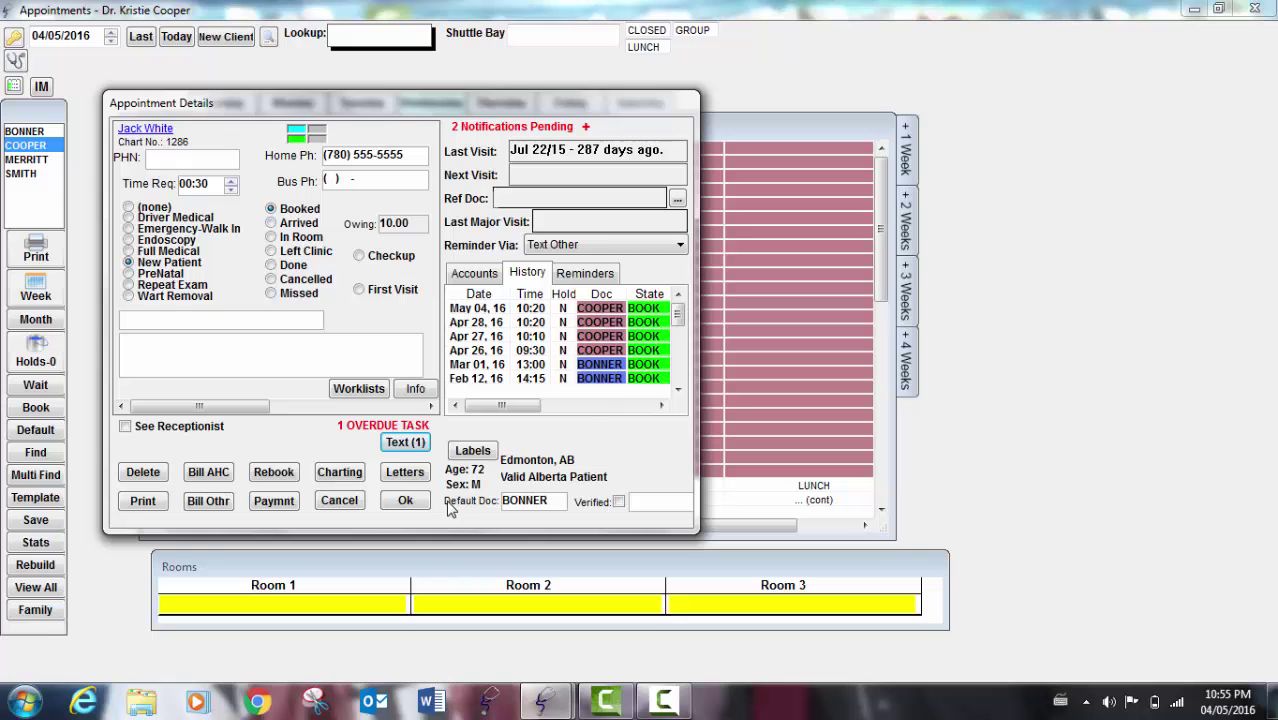
left_click(406, 501)
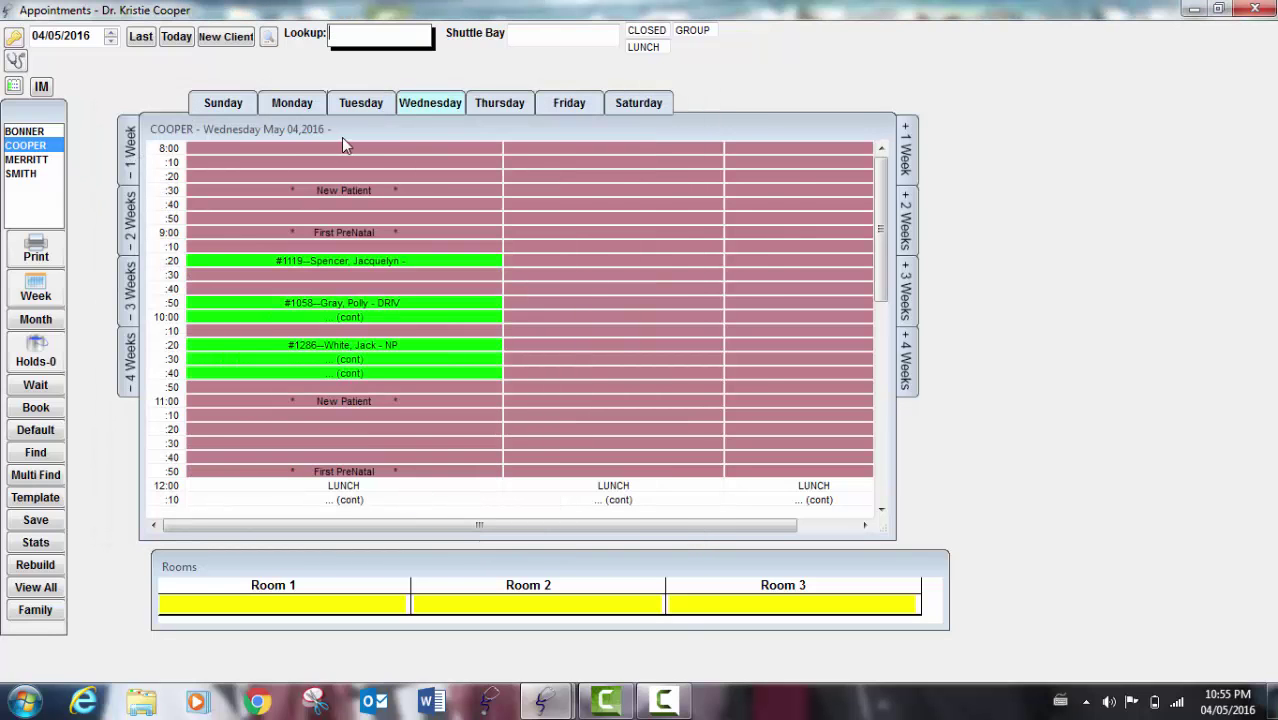
Book the same client by chart number as a New Patient at 9:40 on Friday 06/05/2016
left_click(566, 105)
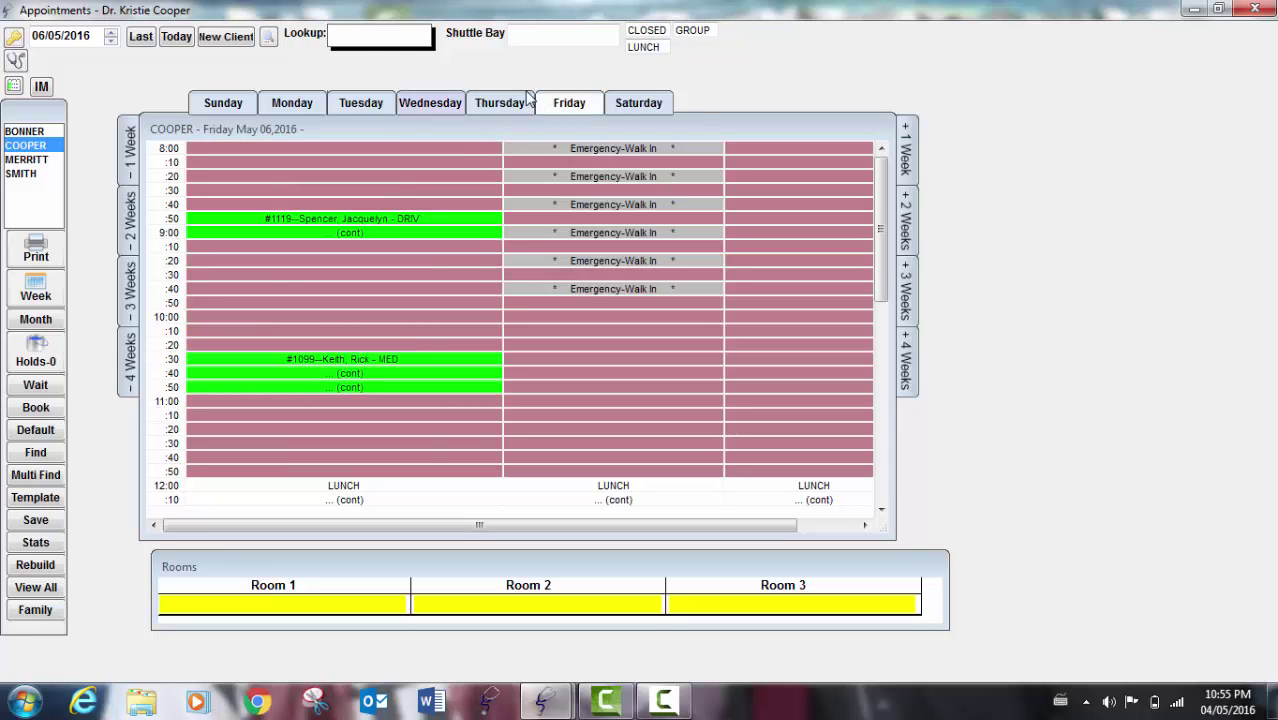
left_click(366, 37)
type("1286")
key("Return")
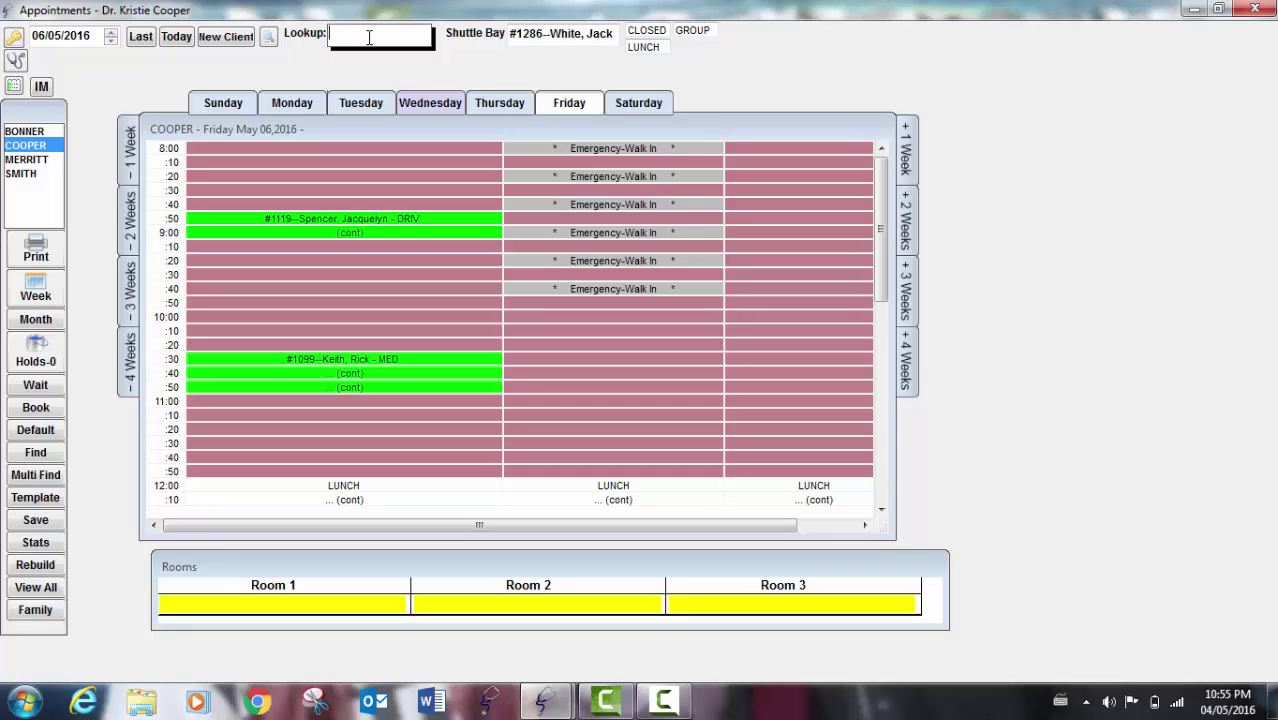
left_click_drag(564, 37, 352, 288)
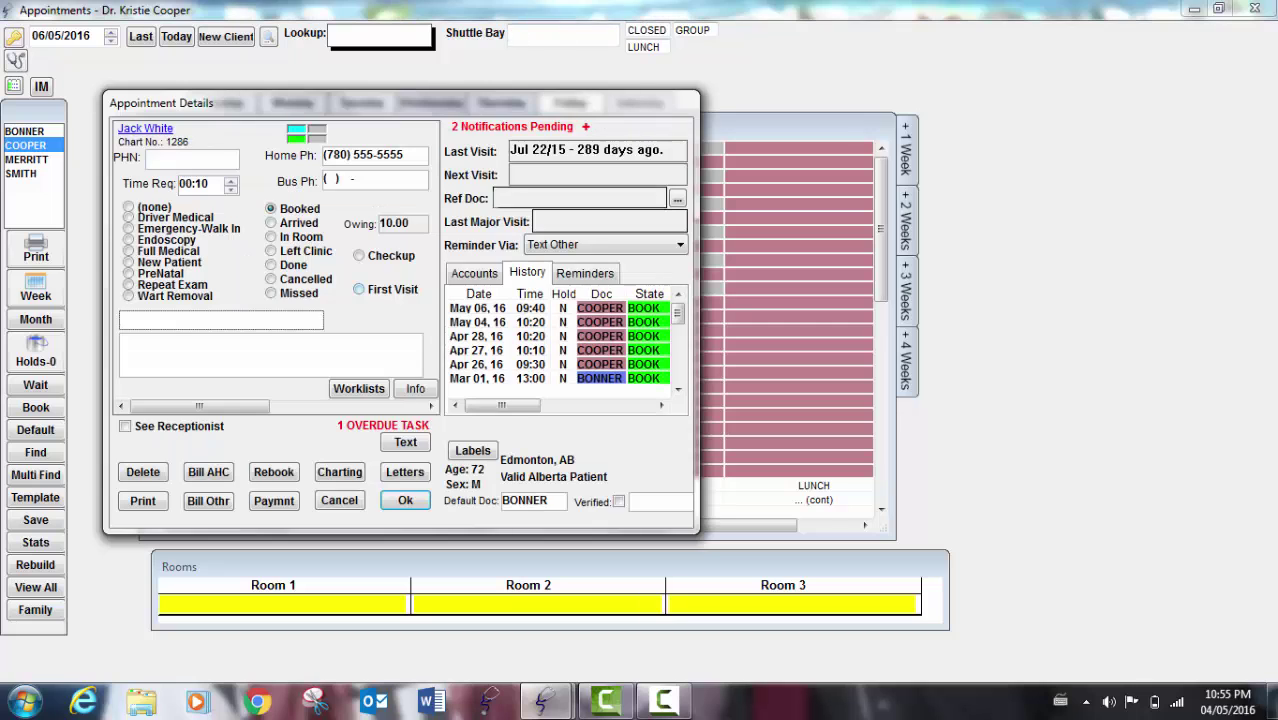
left_click(129, 263)
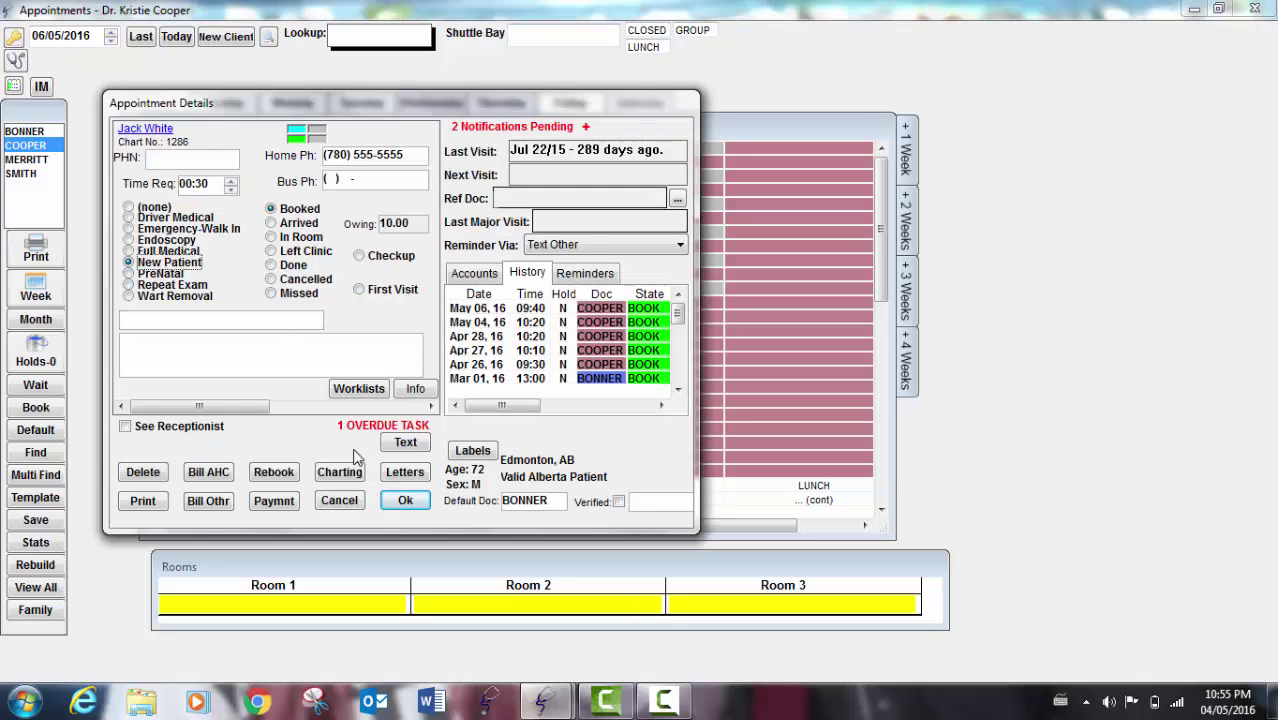
left_click(400, 500)
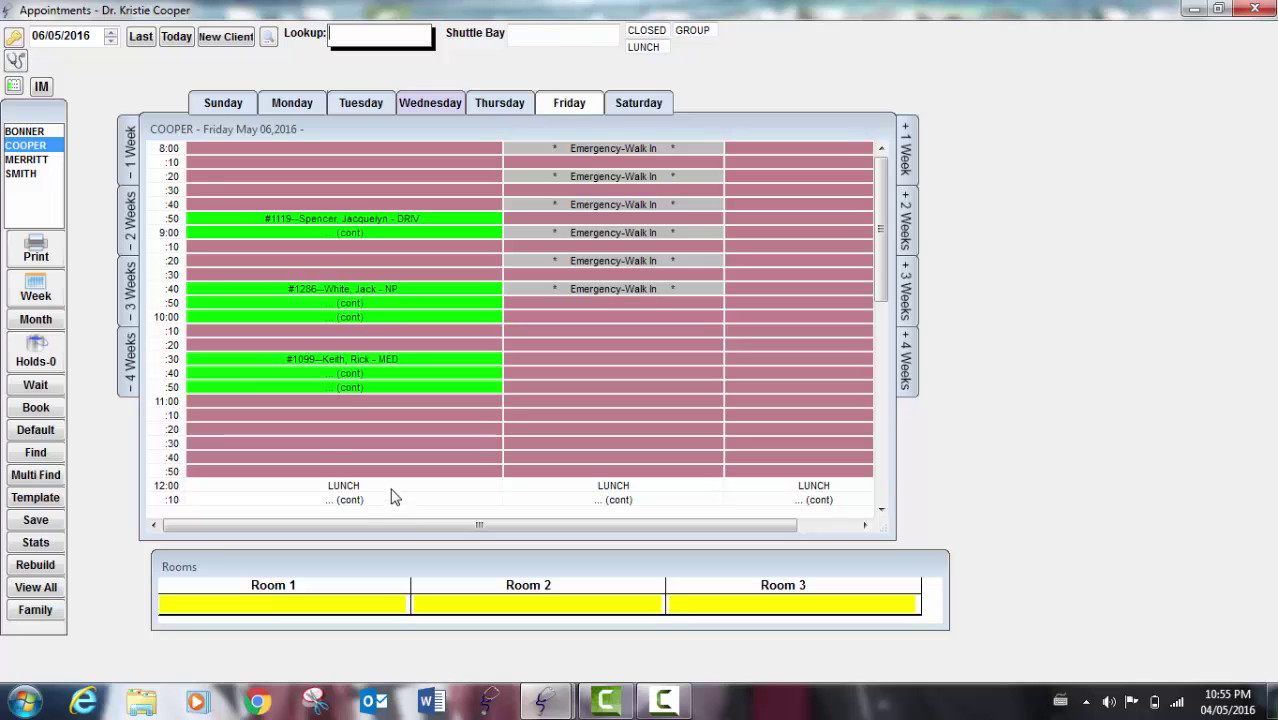
Leave the appointment schedule and open Appointment Reminders
left_click(16, 60)
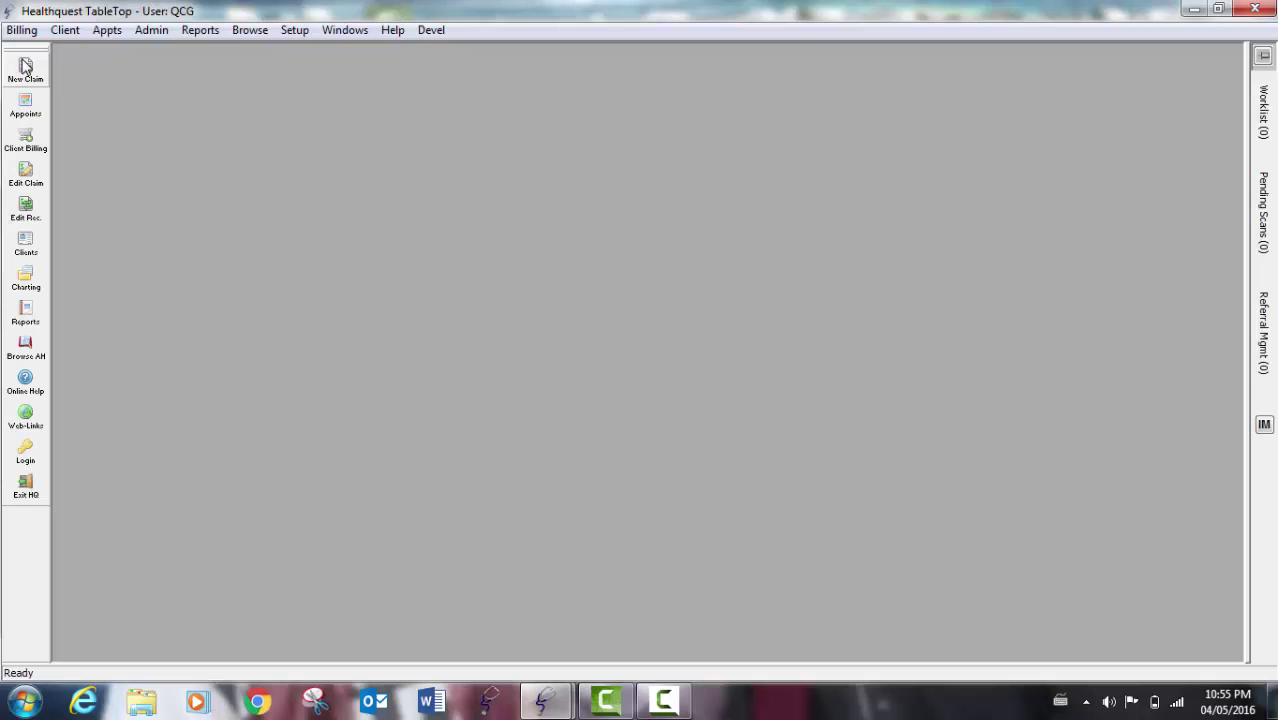
left_click(112, 36)
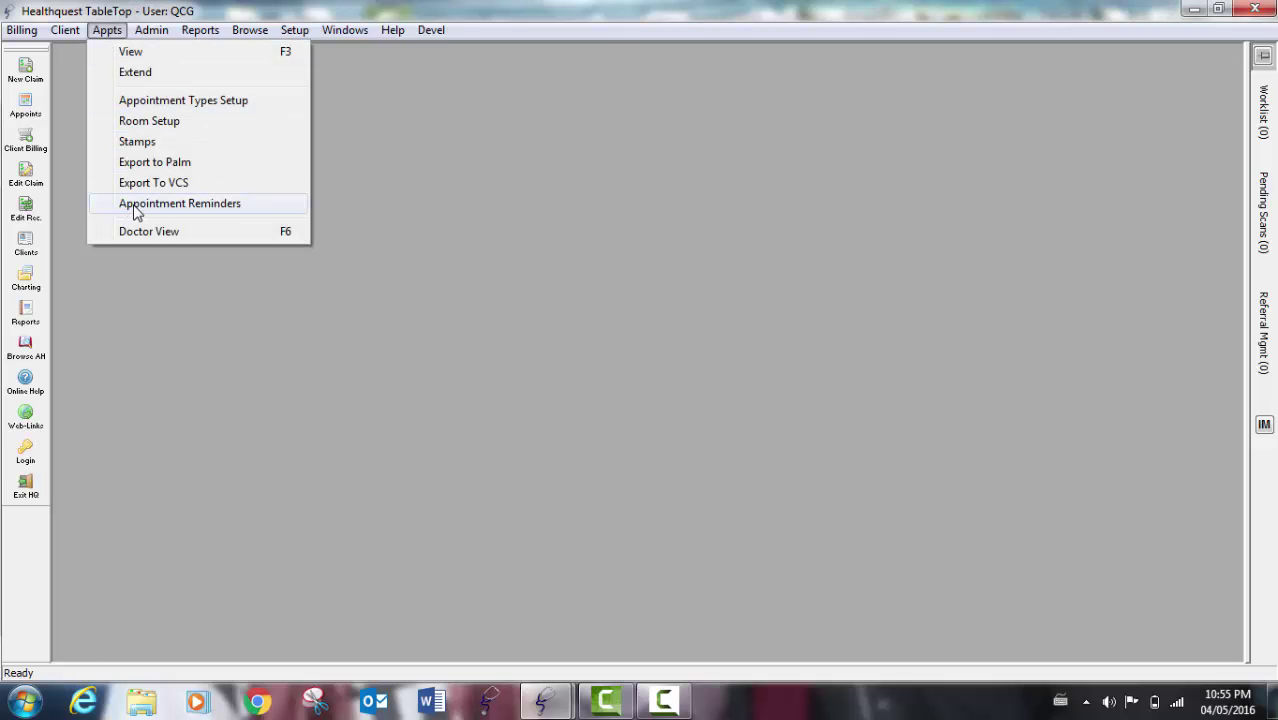
left_click(137, 207)
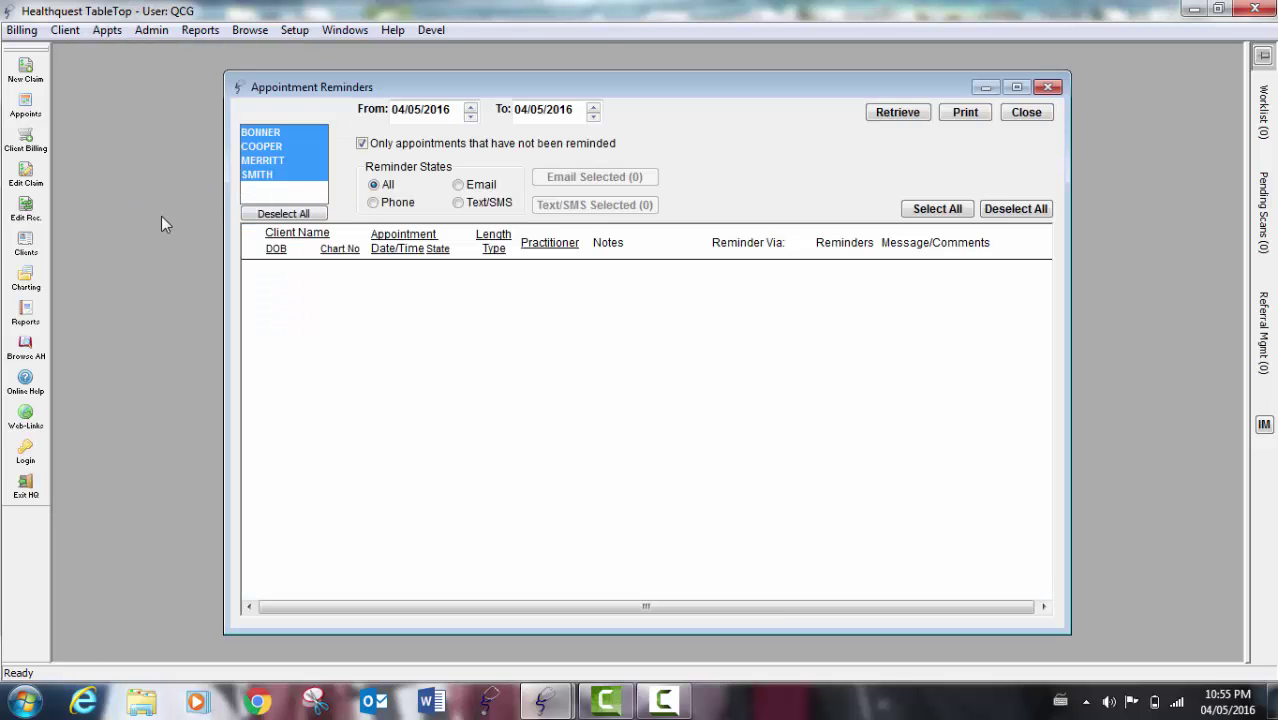
left_click(299, 146)
left_click(299, 160)
left_click(301, 160)
left_click(302, 147)
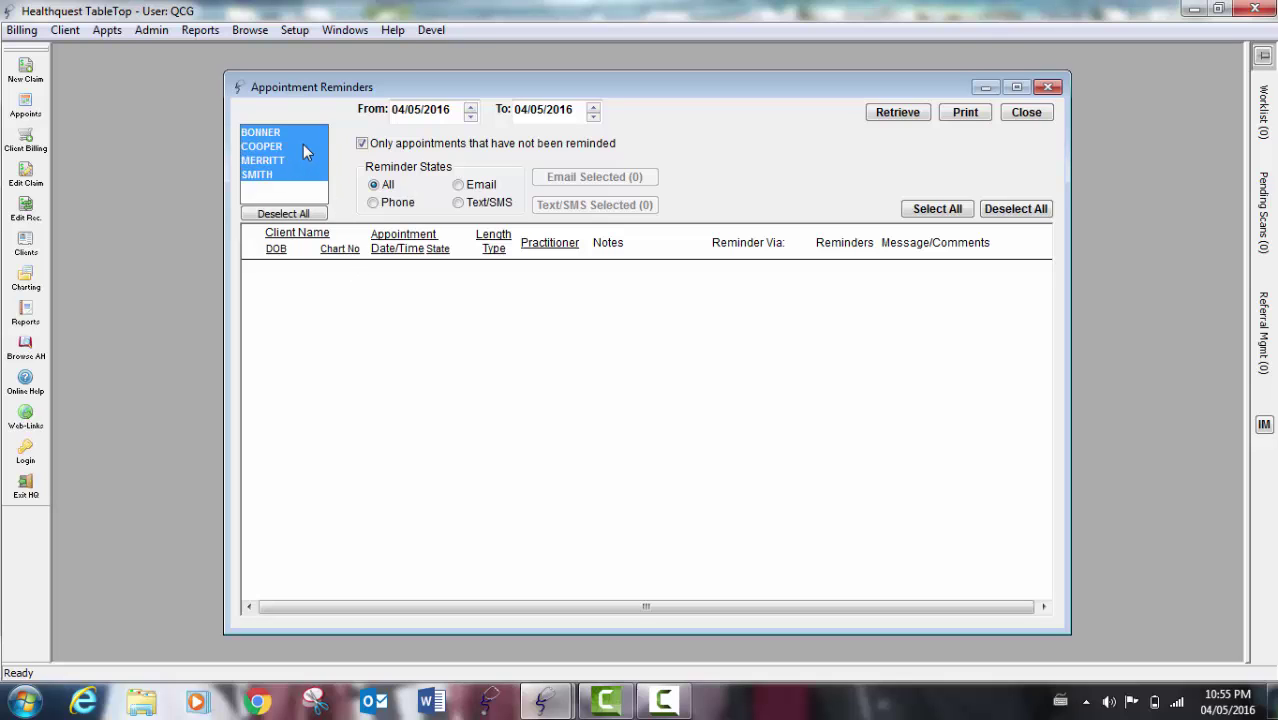
Set the reminder date range from 05/05/2016 to 06/05/2016
left_click(424, 110)
left_click(518, 141)
left_click(540, 112)
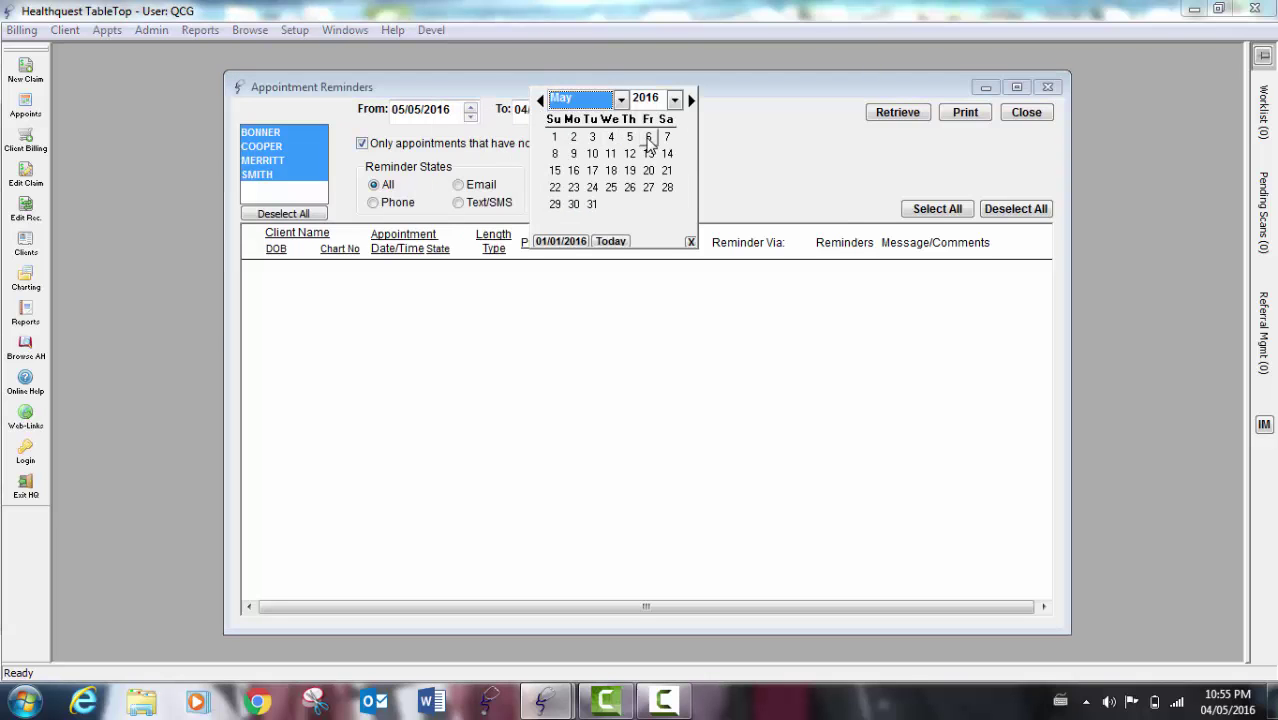
left_click(648, 138)
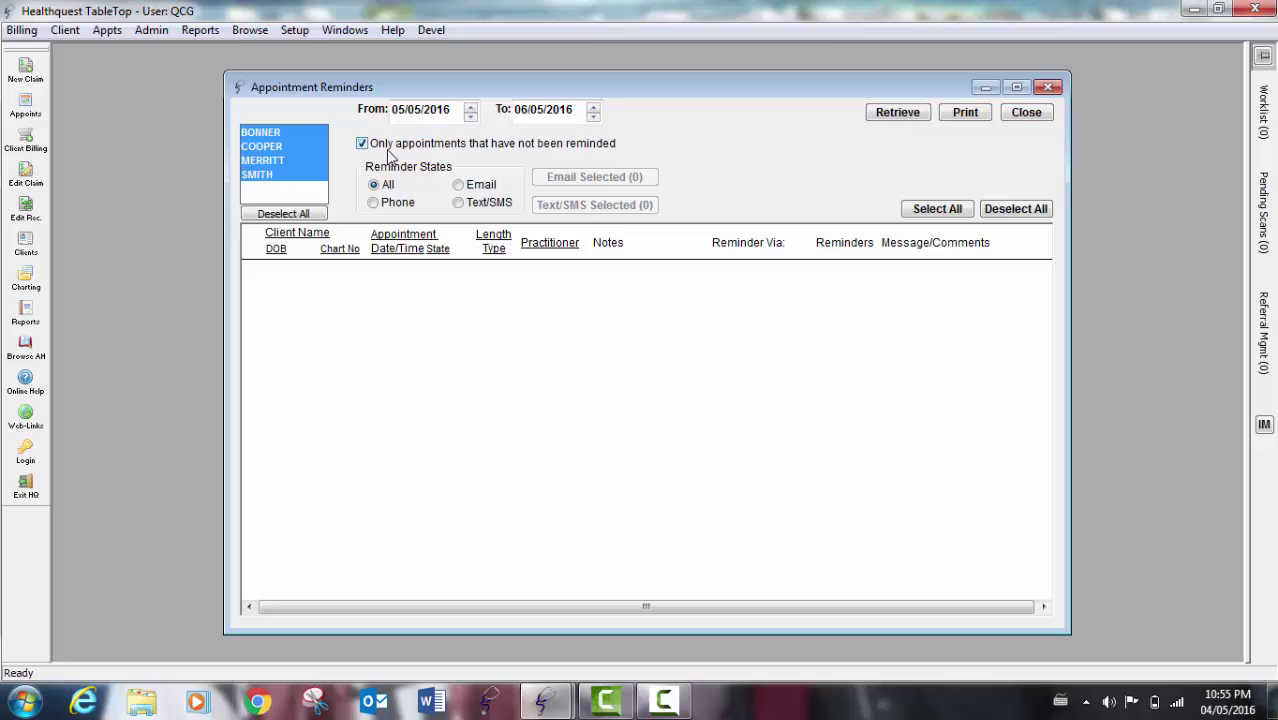
Retrieve only the appointments that have not been reminded and use the Text/SMS reminder state
left_click(362, 144)
left_click(362, 144)
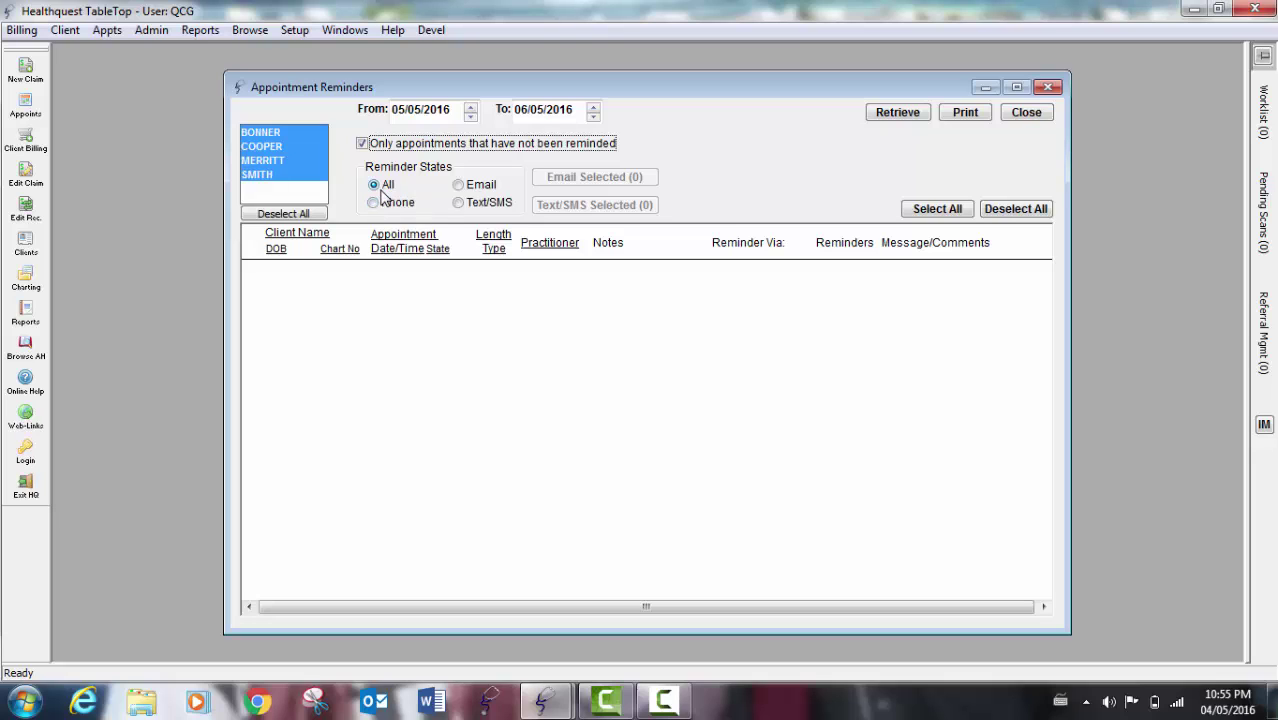
left_click(458, 203)
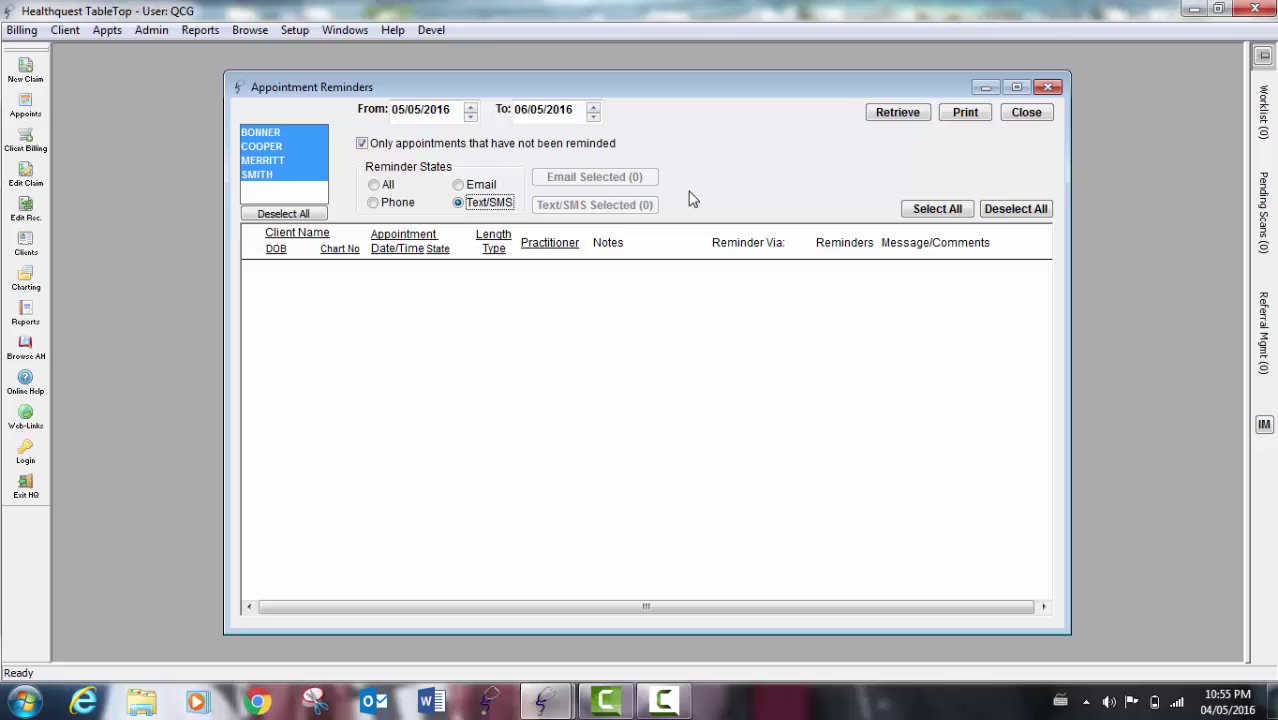
left_click(906, 116)
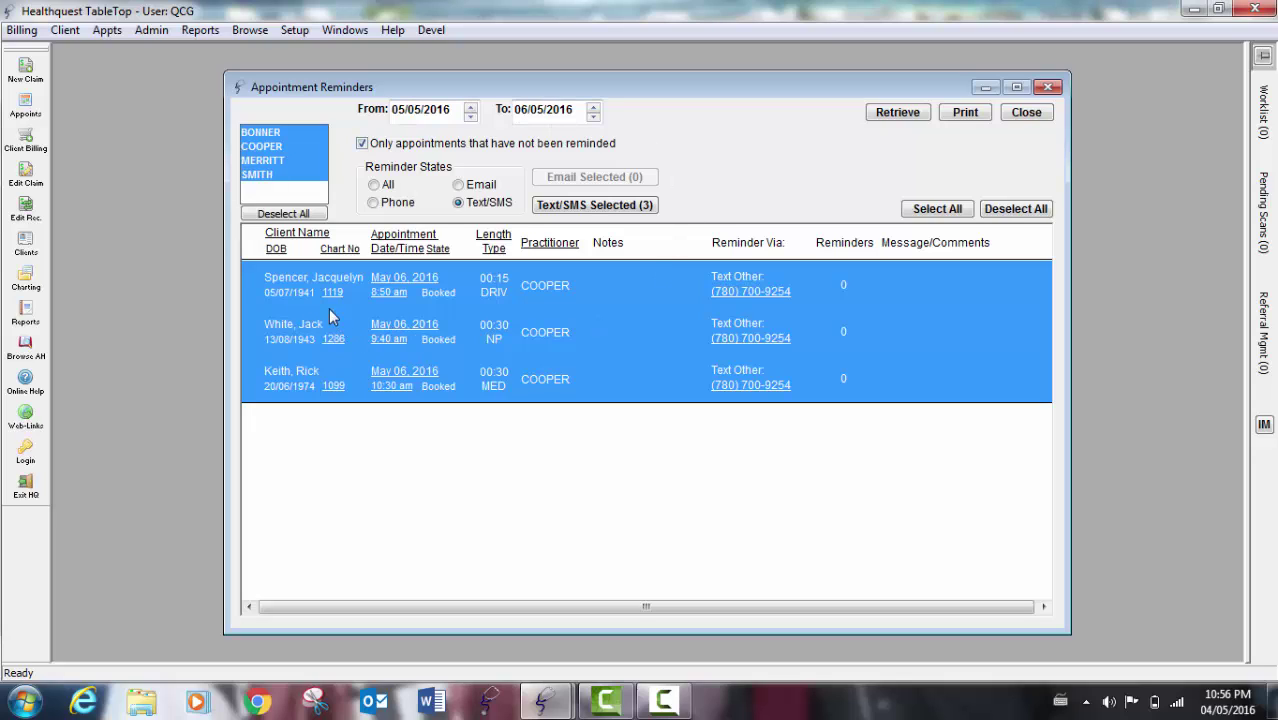
Select only the 9:40 am New Patient appointment and send its text reminder using the New Patient Text Messaging template
left_click(494, 337)
left_click(519, 289)
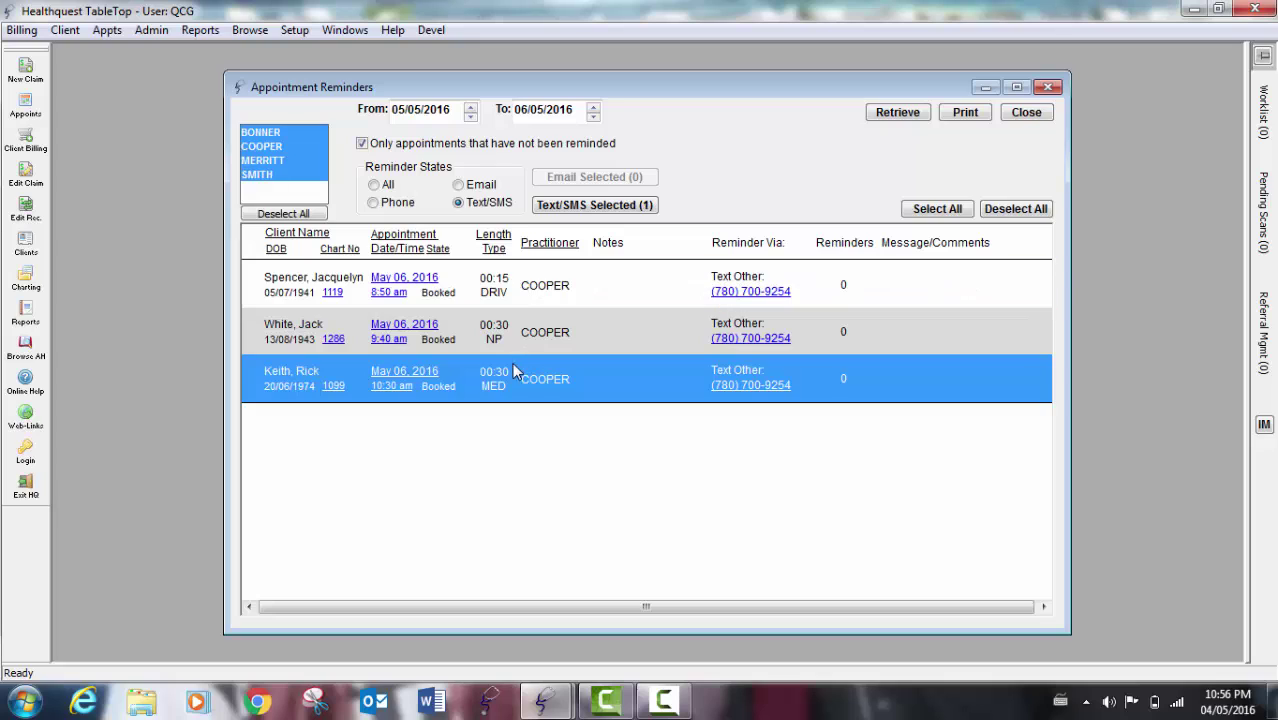
left_click(512, 366)
left_click(502, 338)
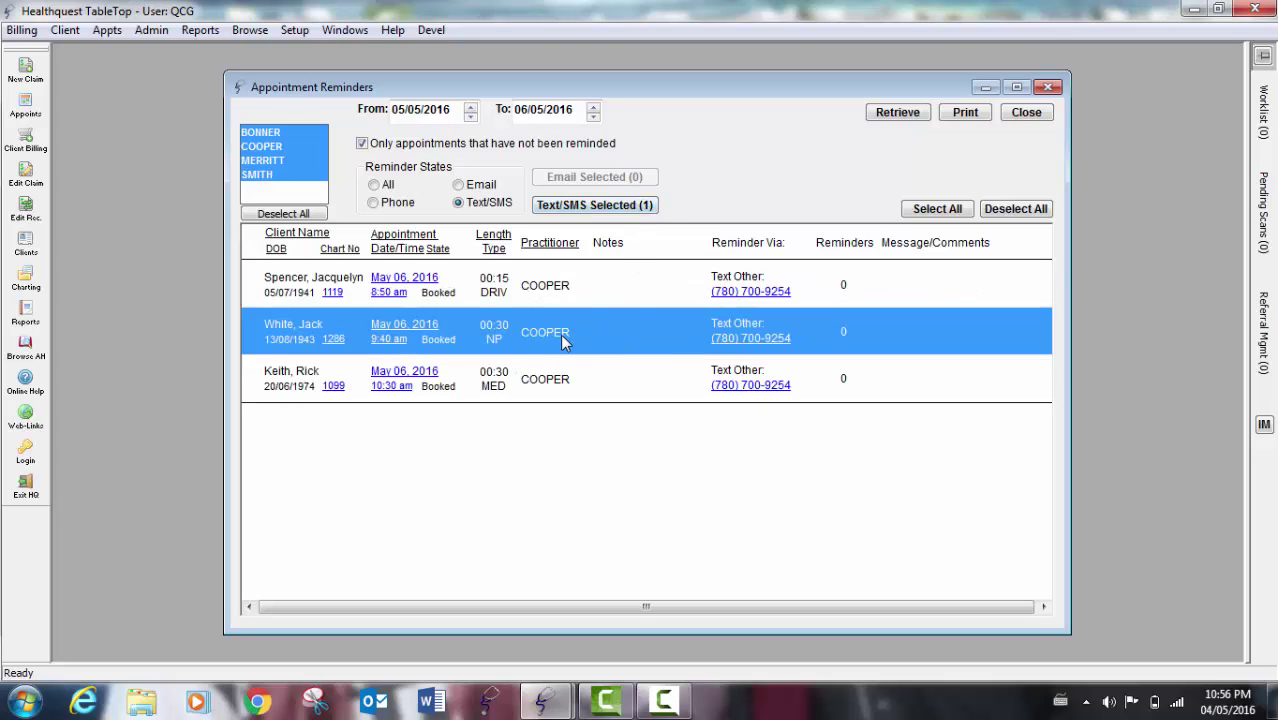
left_click(591, 205)
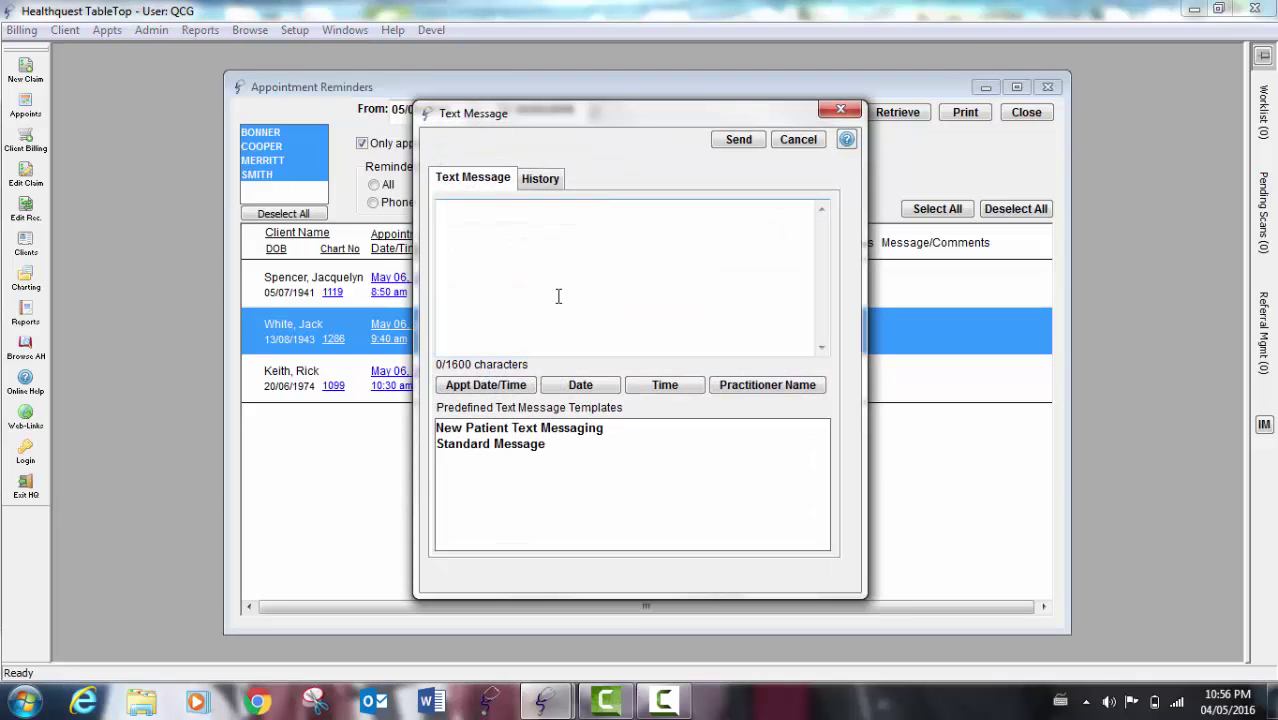
double_click(508, 428)
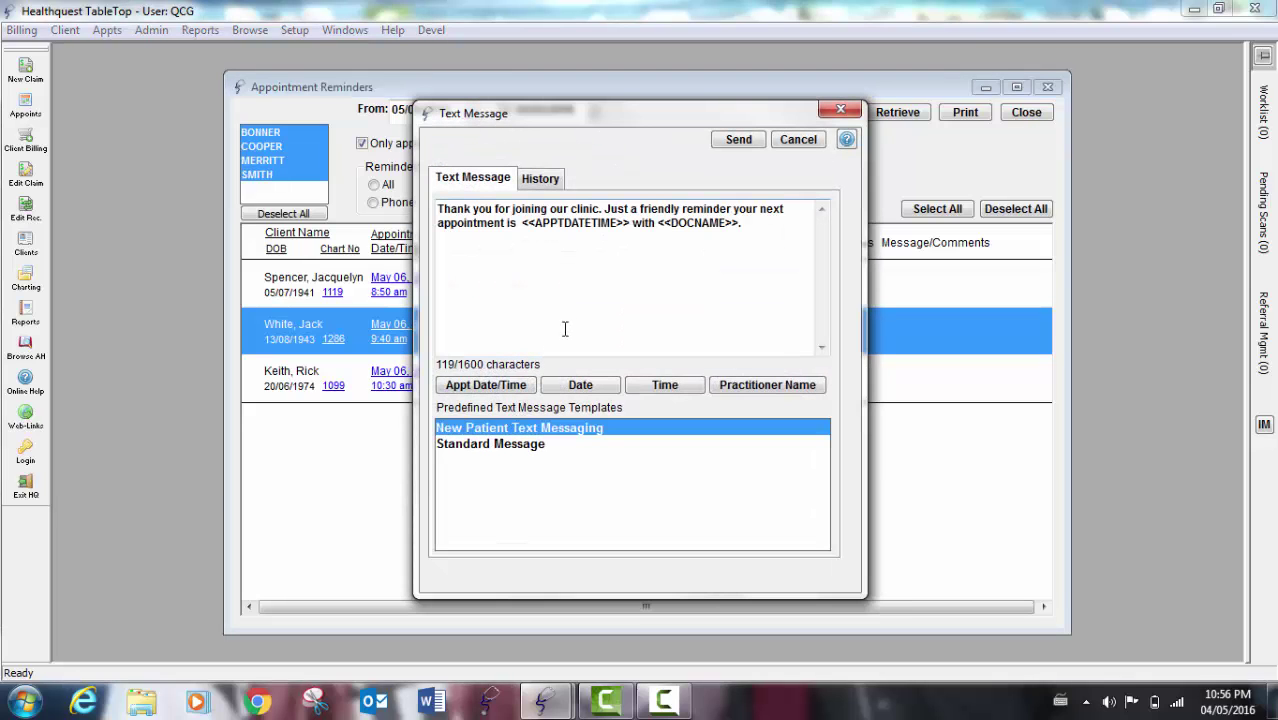
left_click(739, 141)
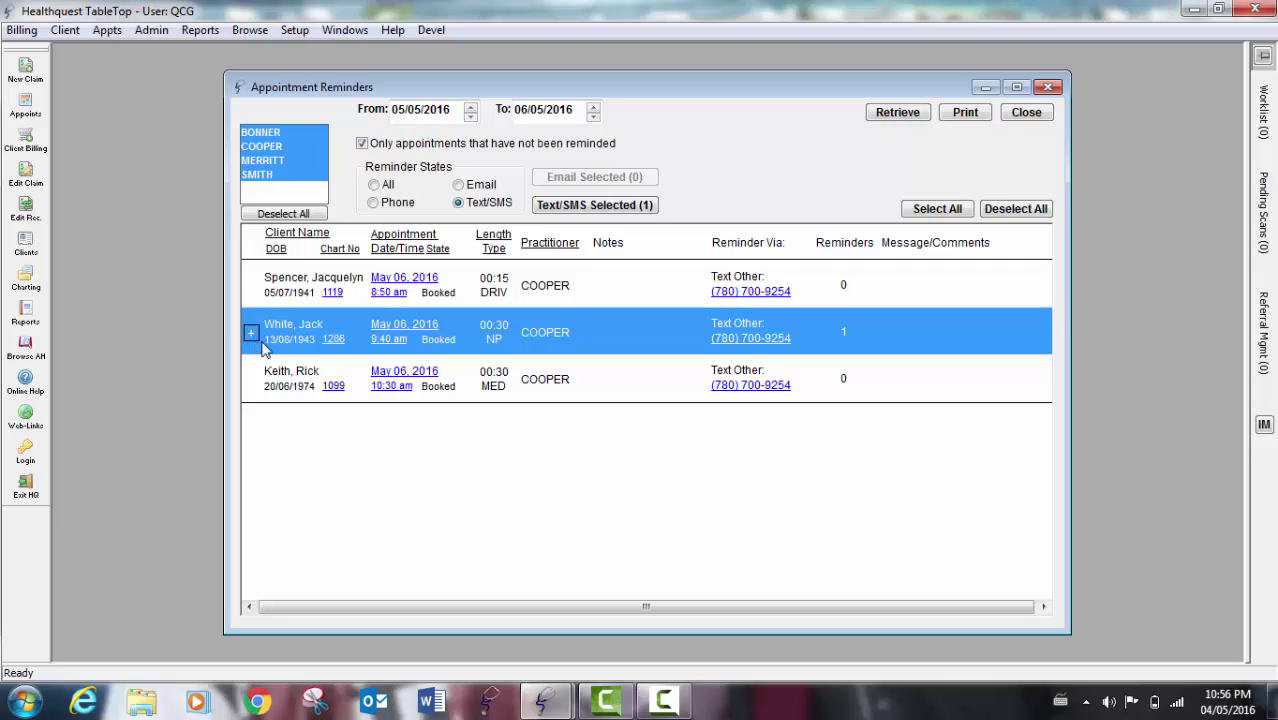
Retrieve the list again, text both remaining appointments the Standard Message template, and close Appointment Reminders
left_click(898, 113)
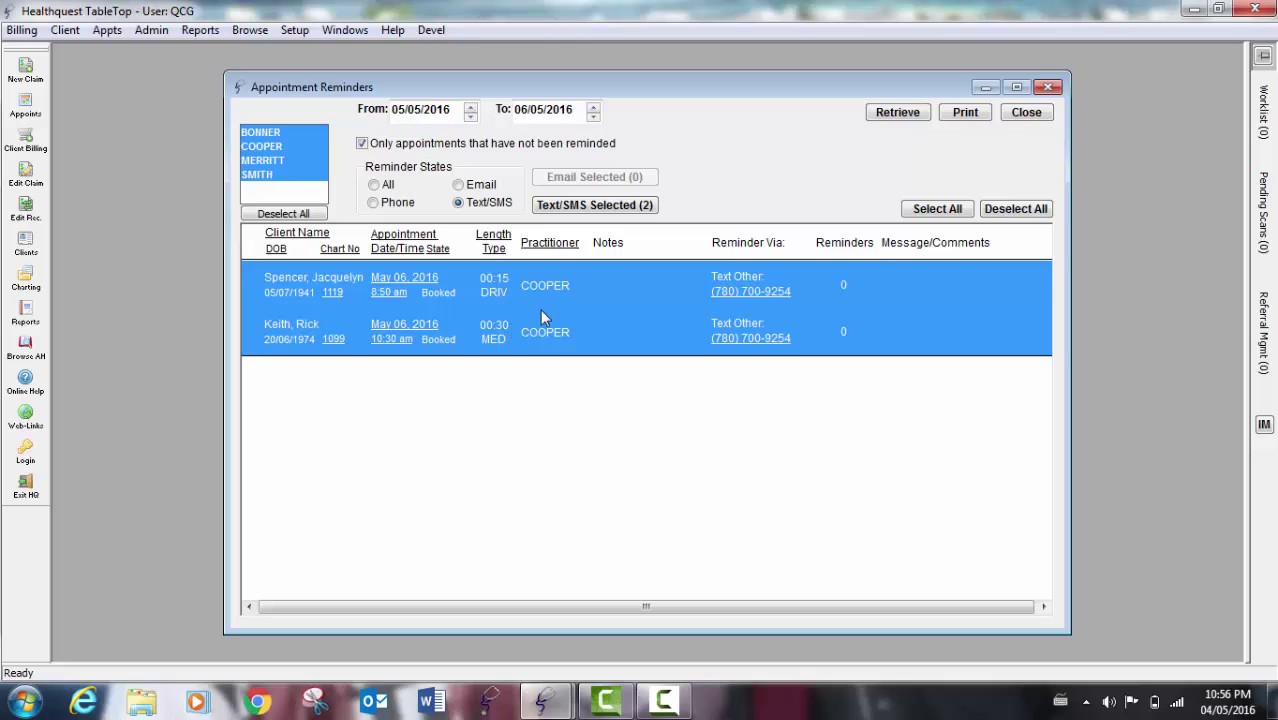
left_click(676, 292)
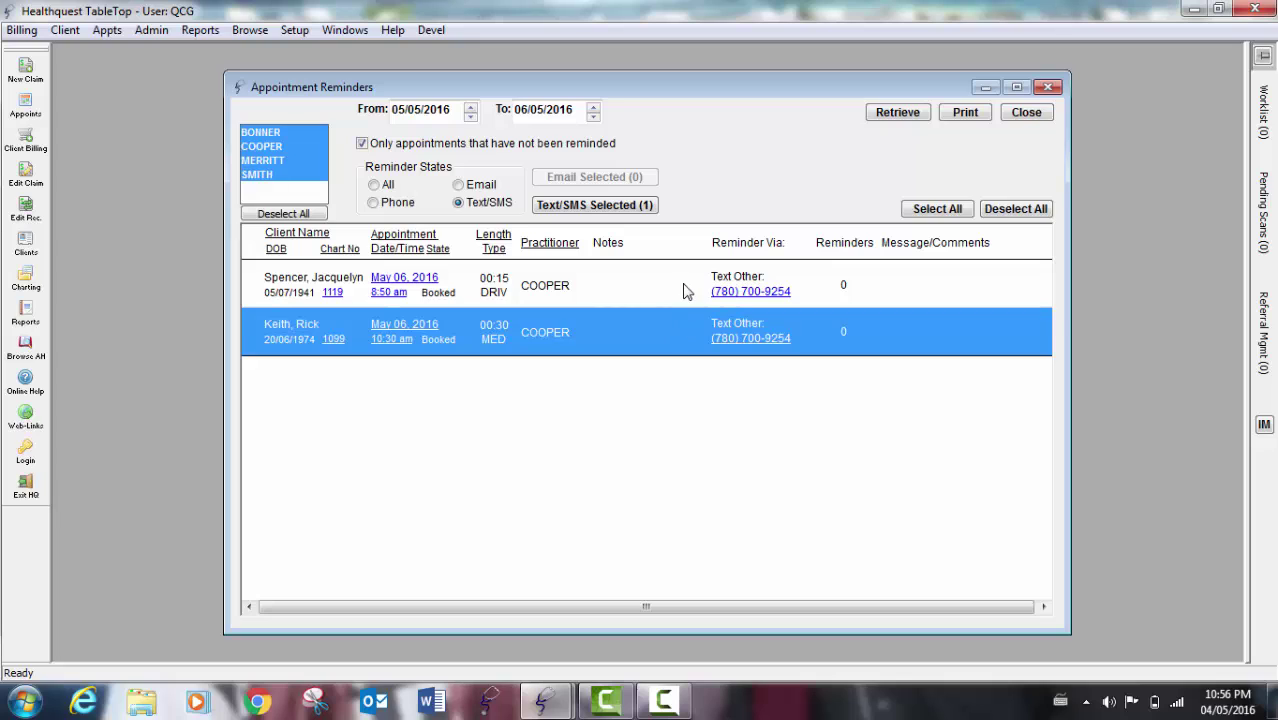
left_click(680, 324)
left_click(678, 314)
left_click(677, 292)
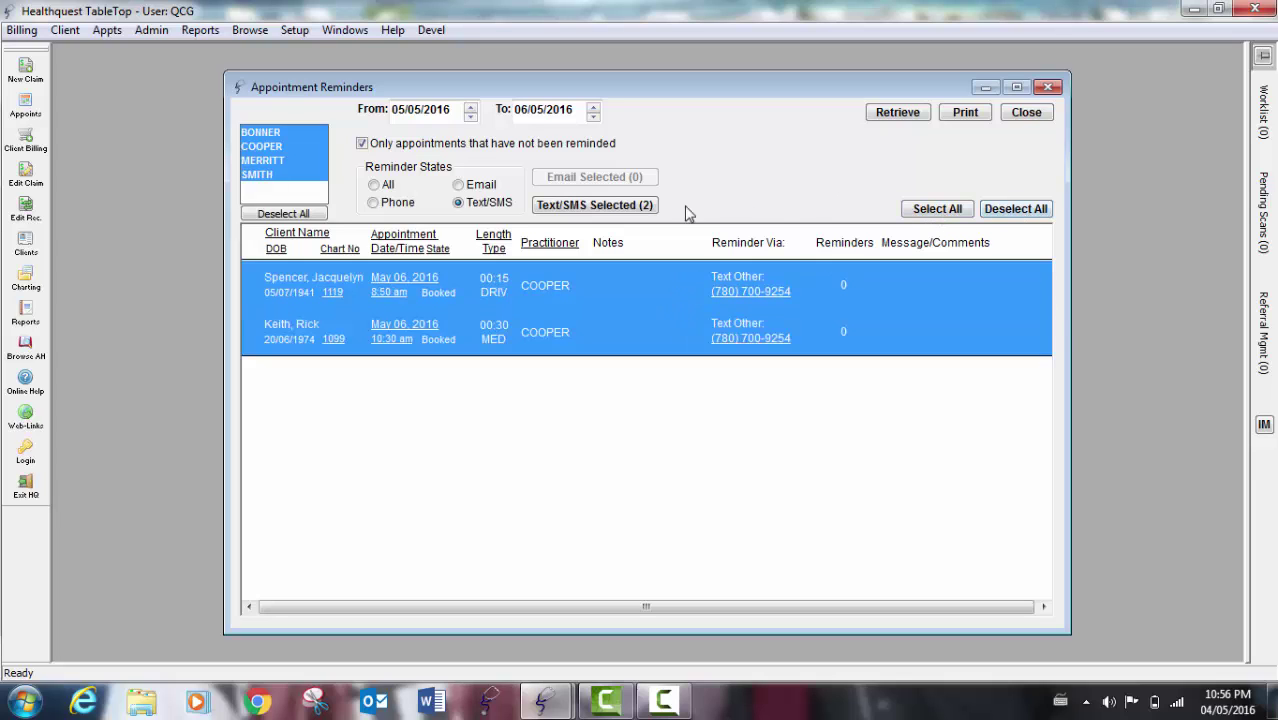
left_click(603, 206)
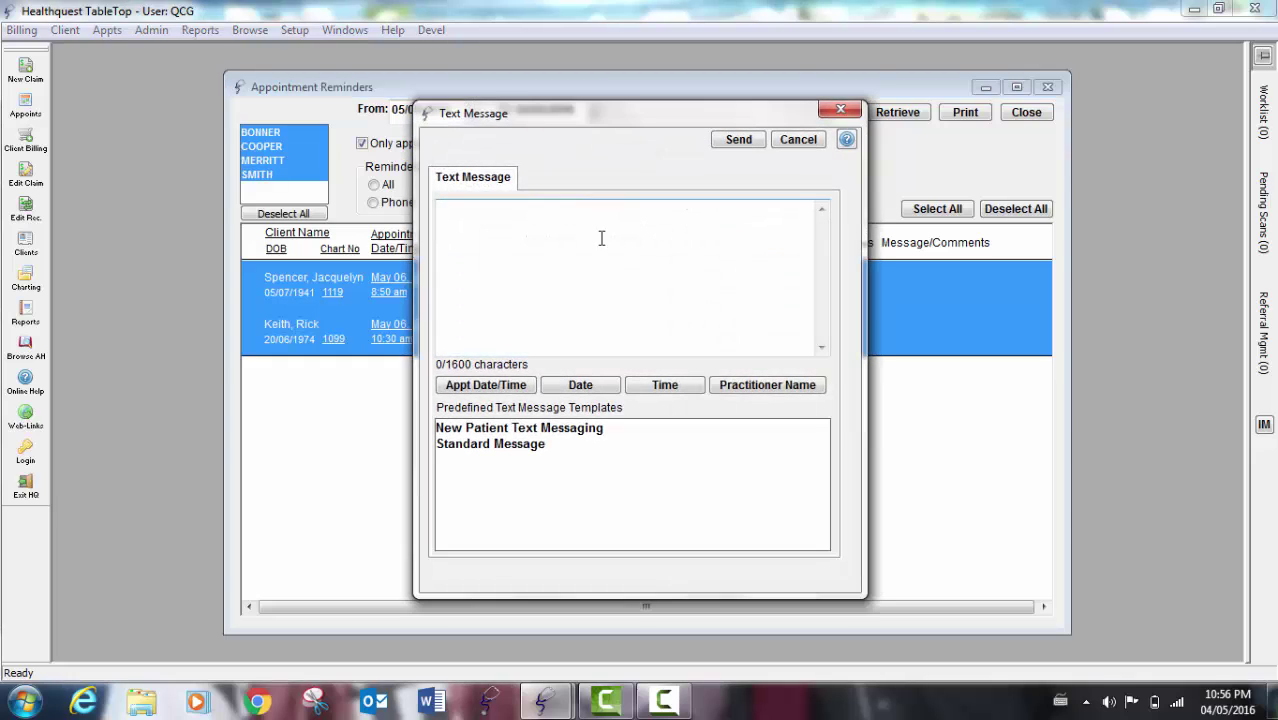
left_click(495, 447)
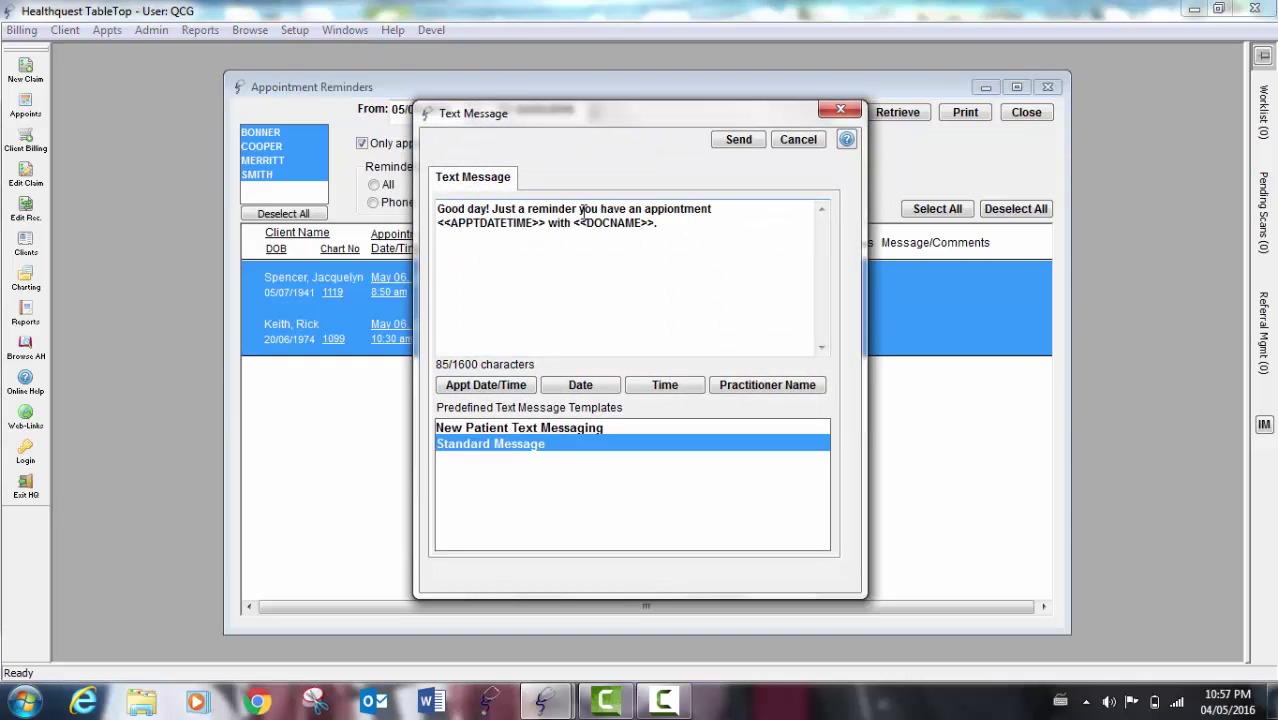
left_click(738, 142)
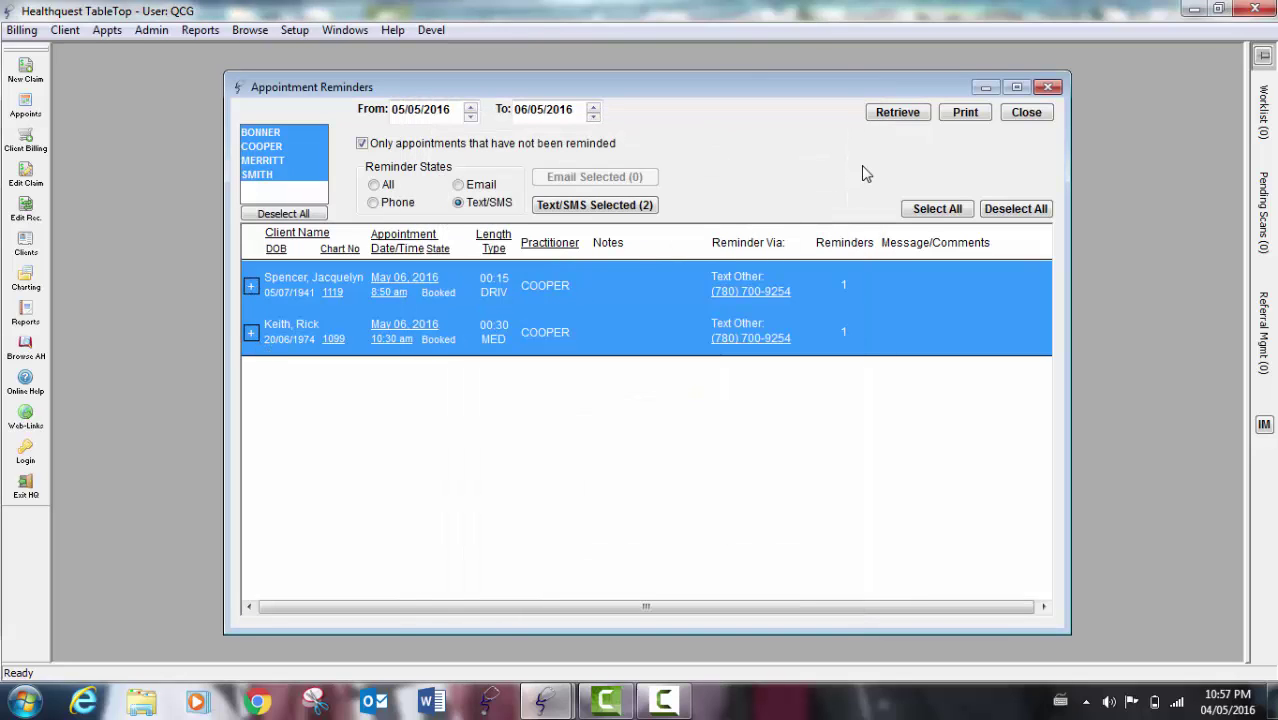
left_click(1050, 88)
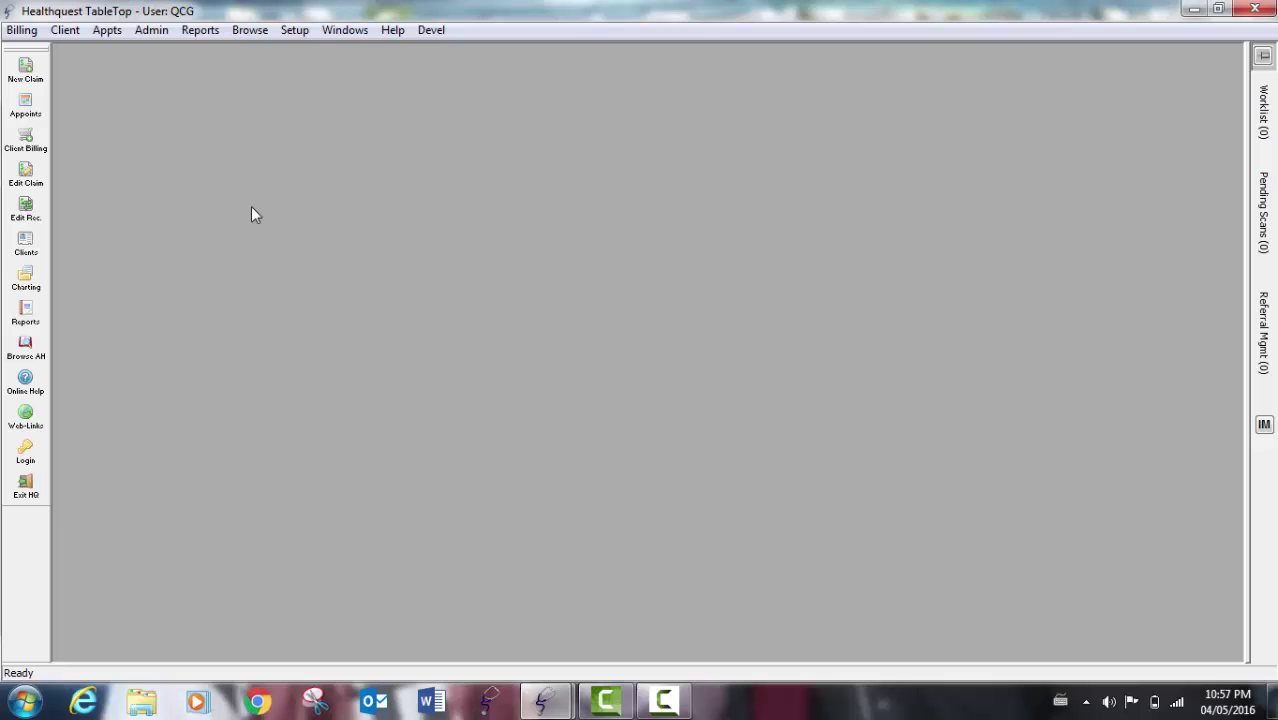
In Program Setup's scheduler text message options, set texting at 3 clients or less ahead and notification checks every 5 minutes, then close the window
left_click(296, 31)
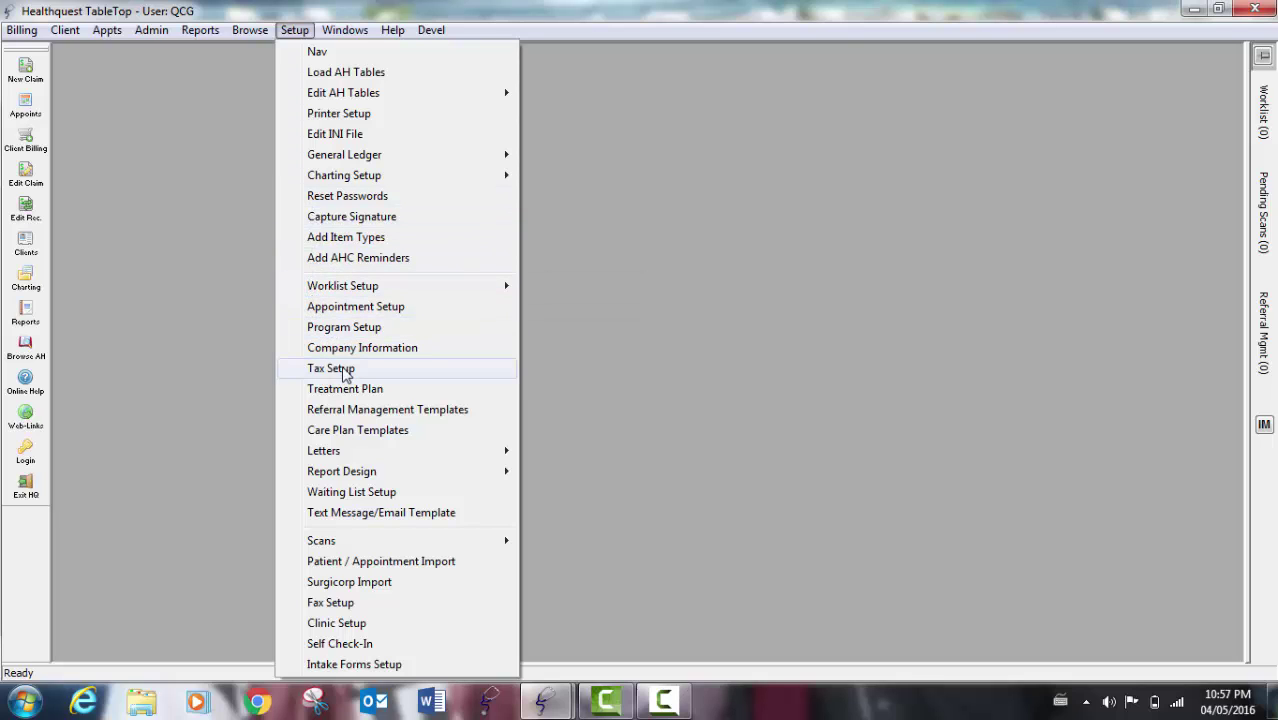
left_click(341, 328)
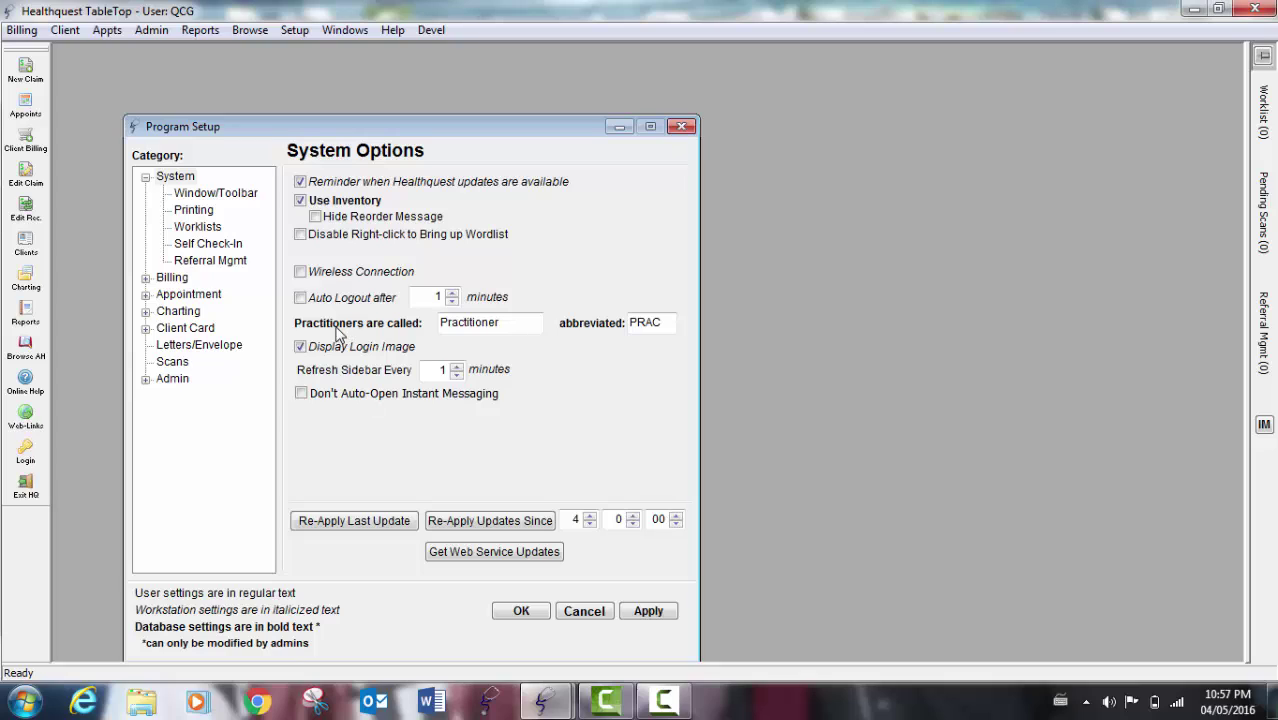
left_click(196, 296)
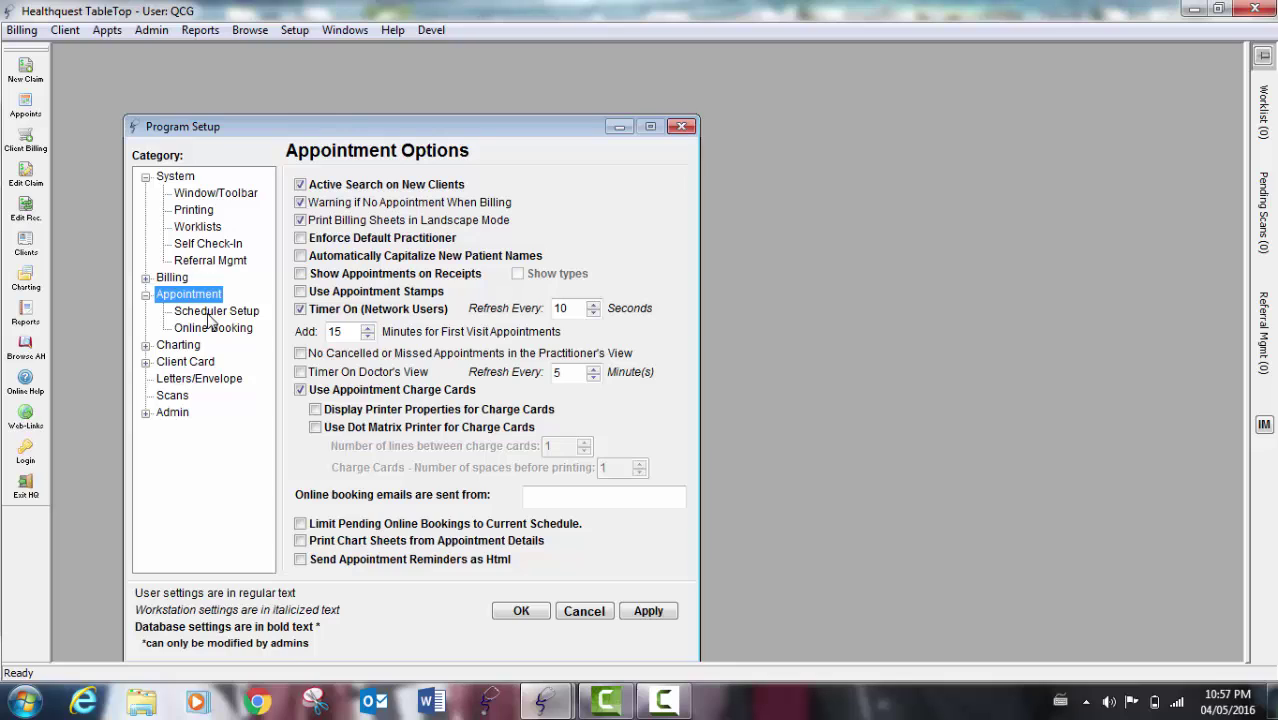
left_click(212, 314)
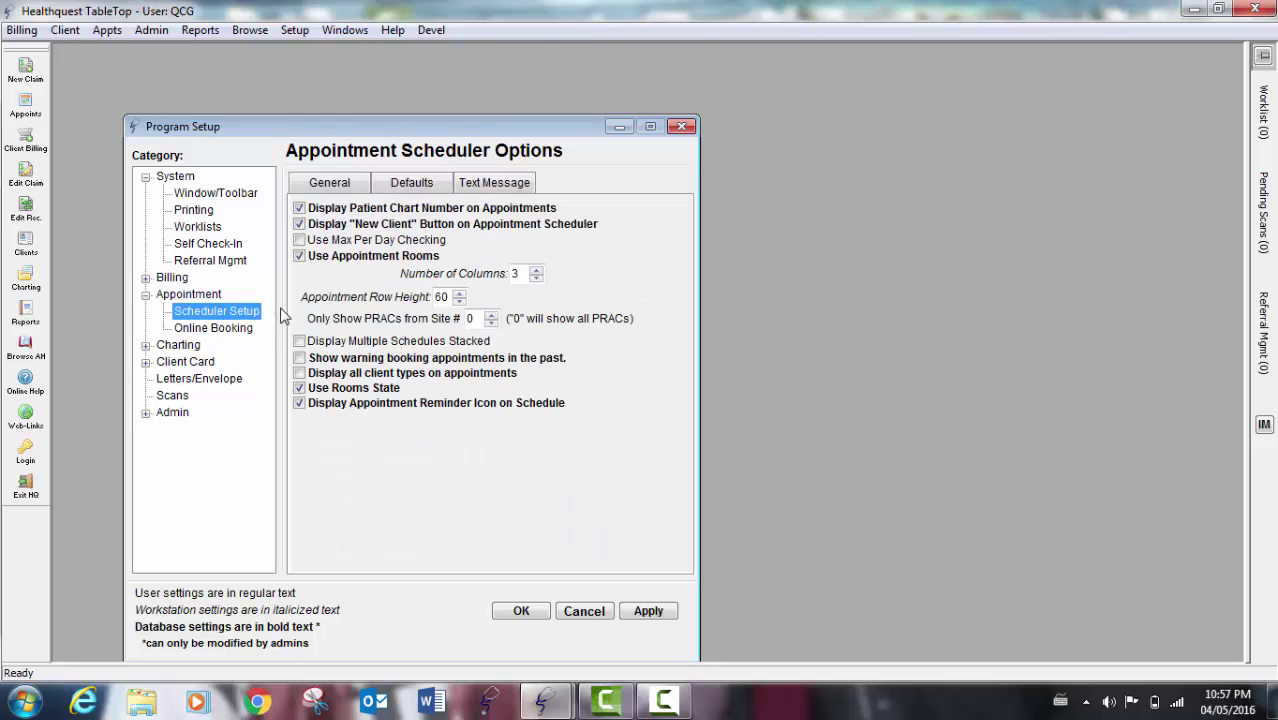
left_click(494, 183)
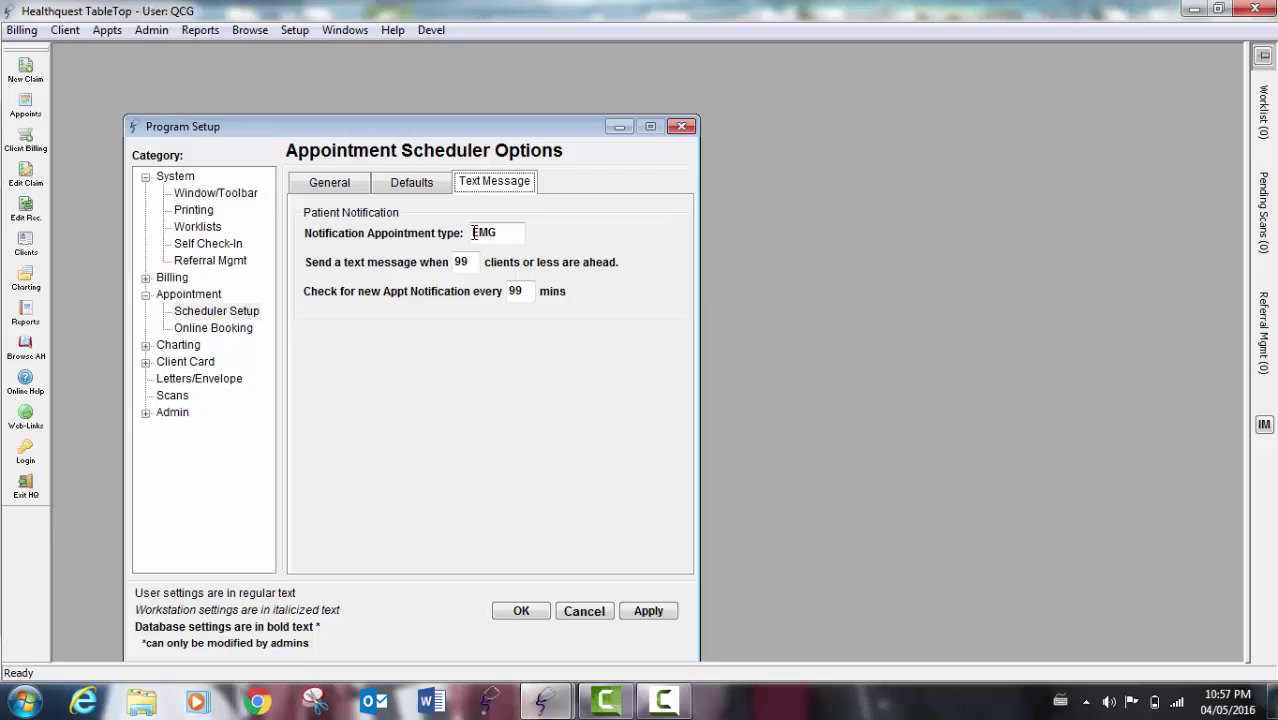
left_click_drag(470, 262, 453, 262)
type("3")
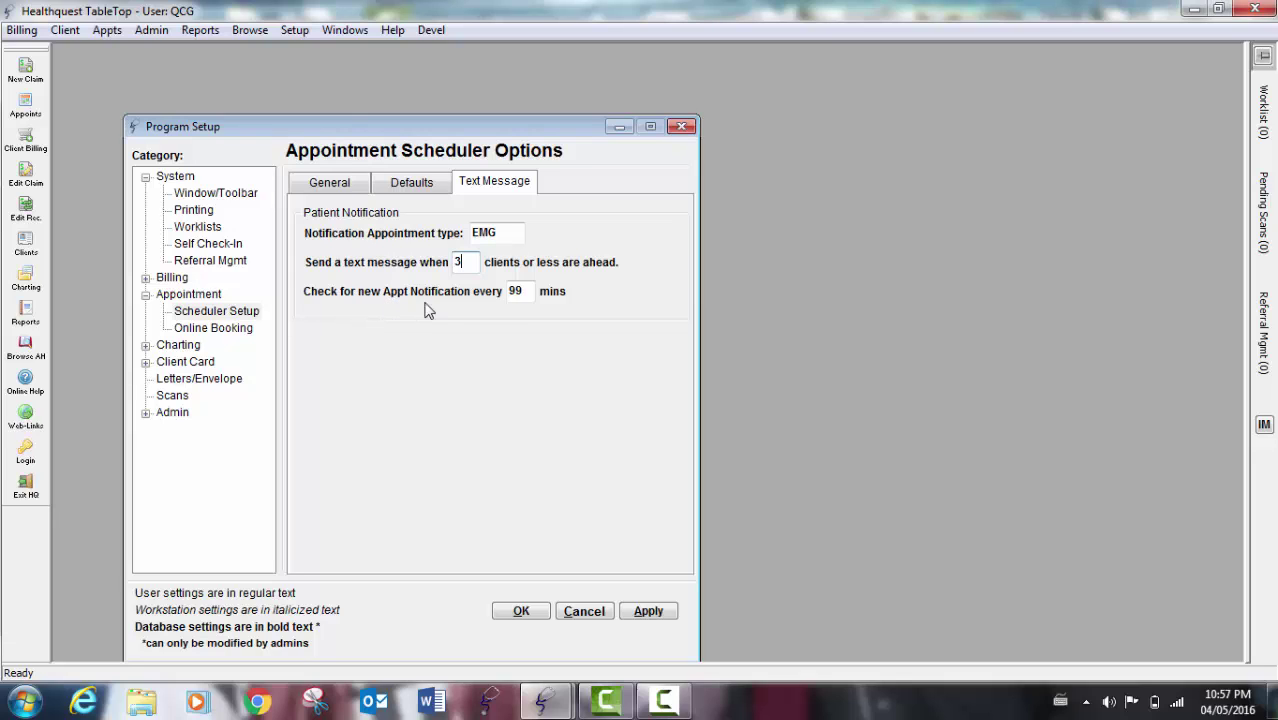
double_click(517, 291)
type("5")
left_click(682, 126)
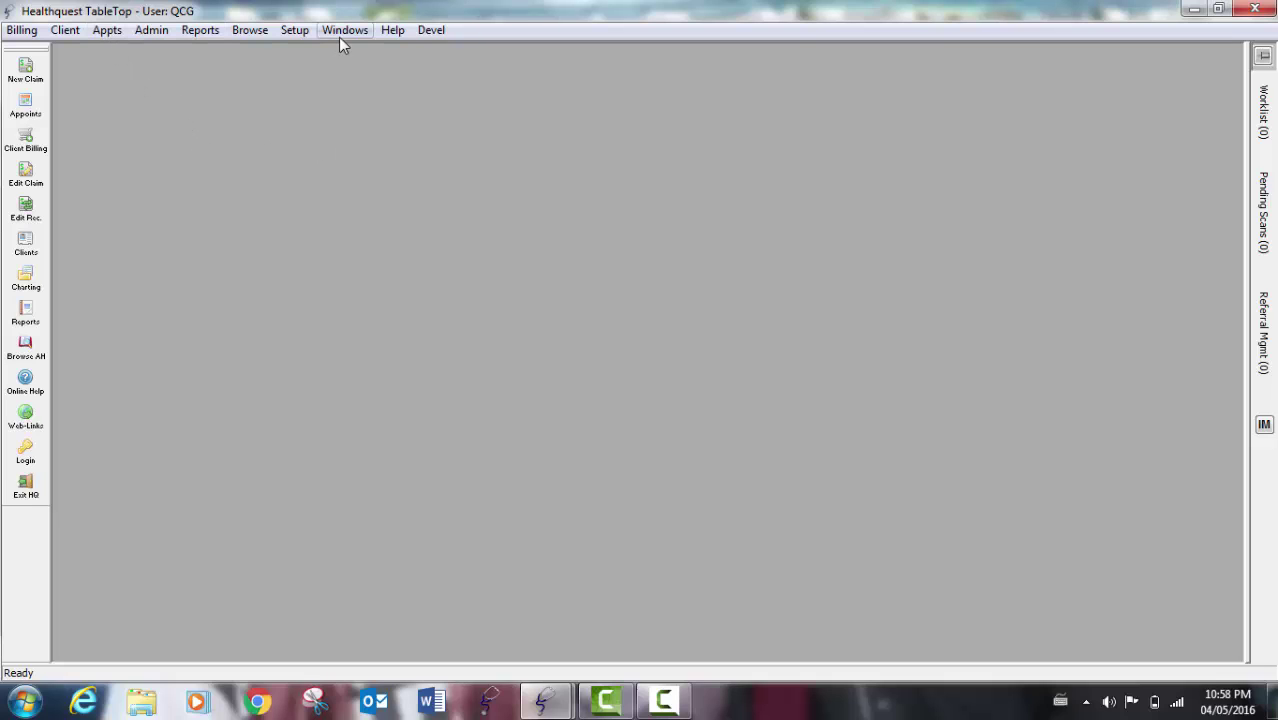
Open the Text Message/Email Template Setup and review the email templates and the existing text templates
left_click(296, 30)
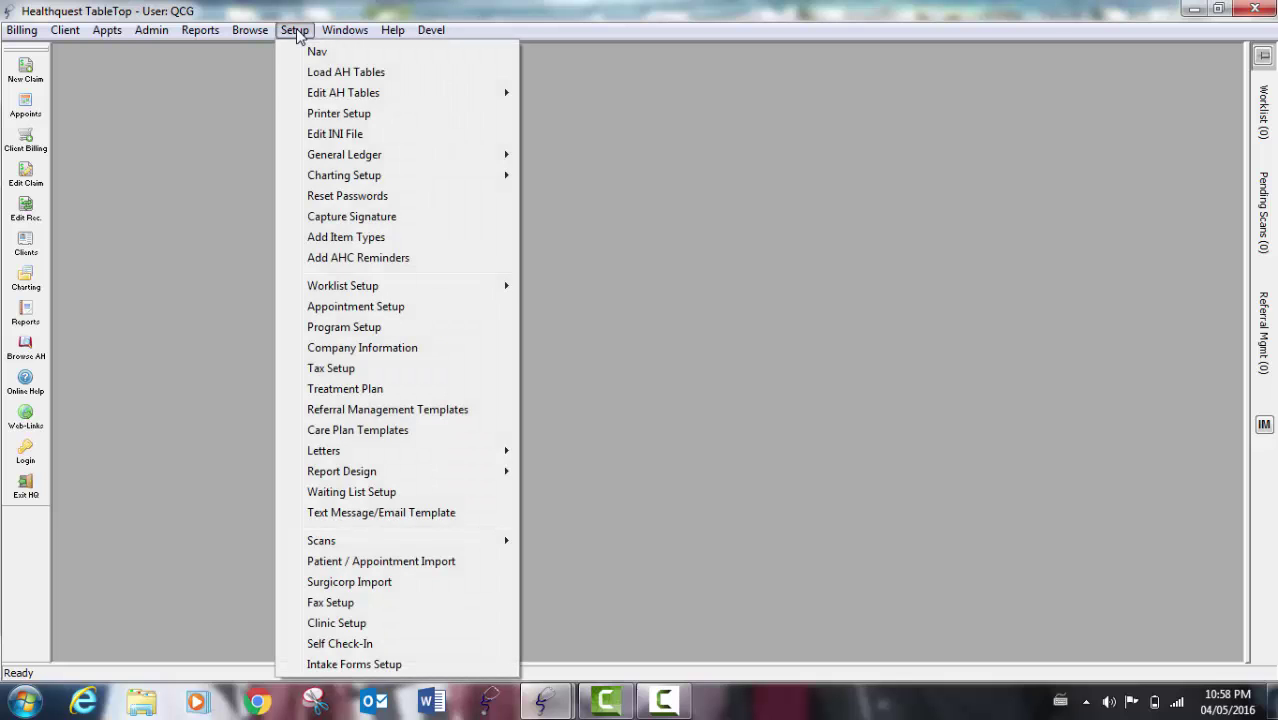
left_click(359, 513)
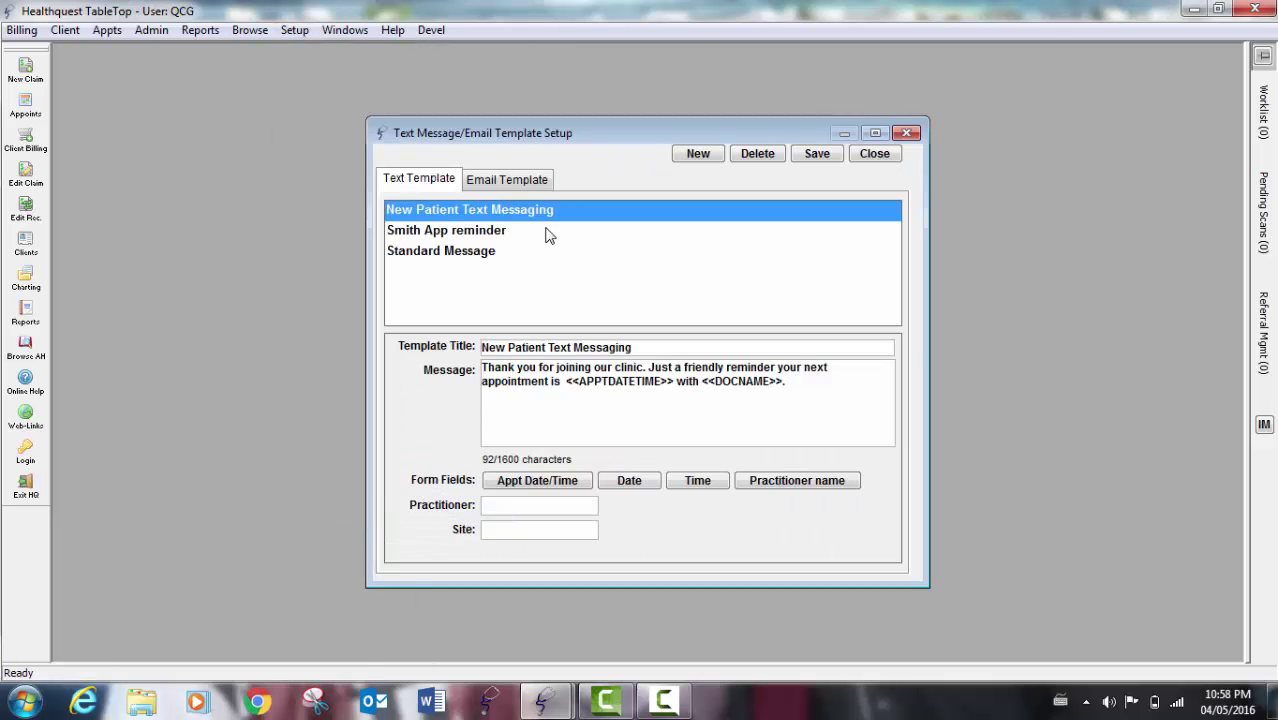
left_click(499, 189)
left_click(437, 189)
left_click(496, 236)
left_click(492, 253)
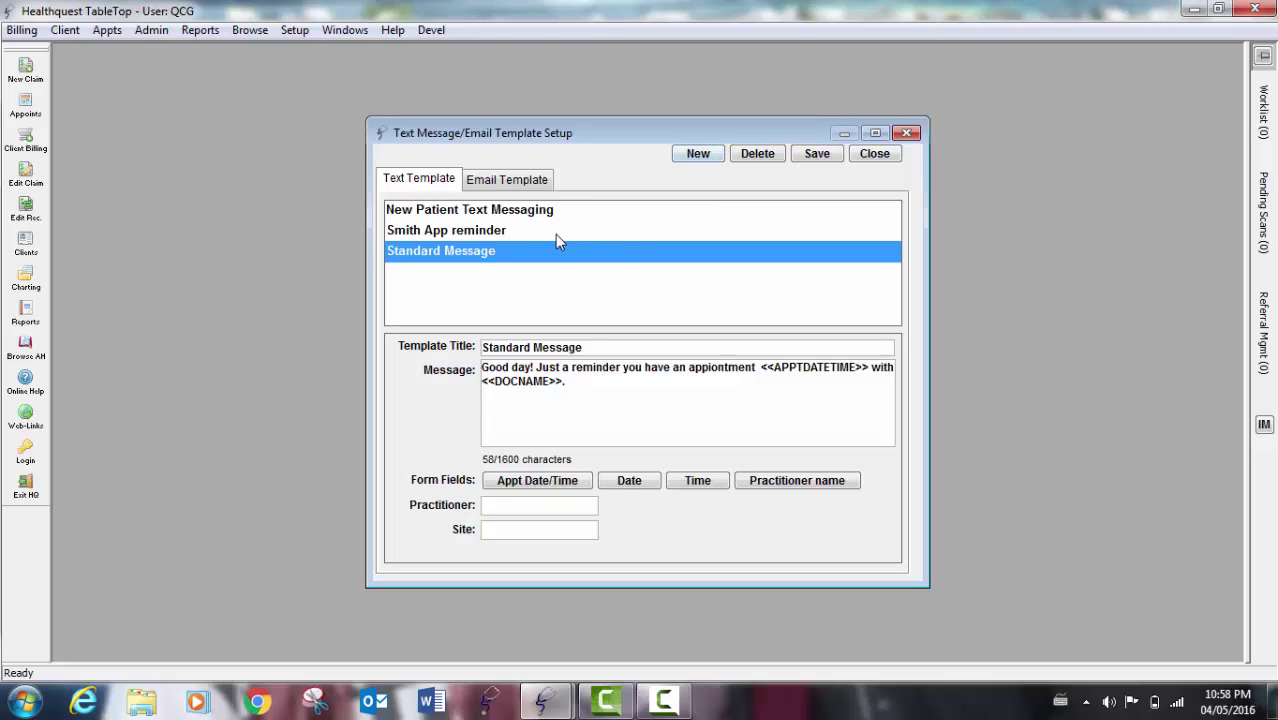
Examine the practitioner and site choices available for the existing text templates
left_click(592, 507)
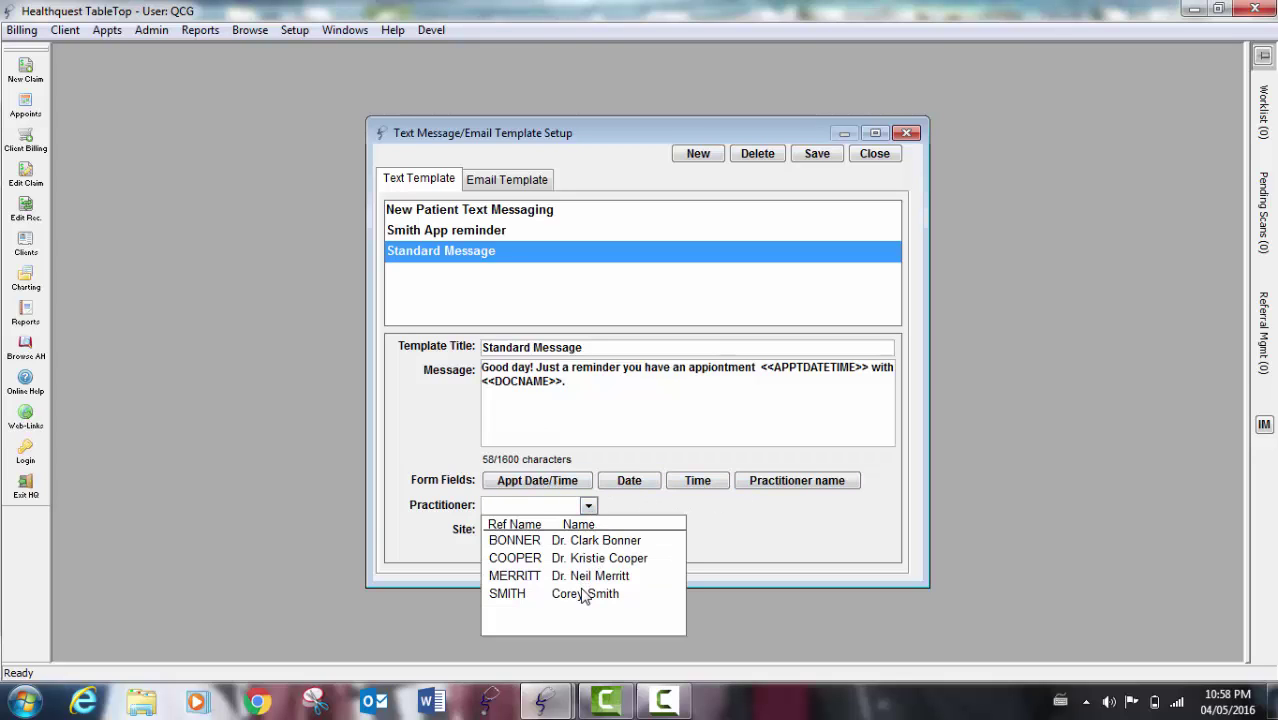
left_click(489, 232)
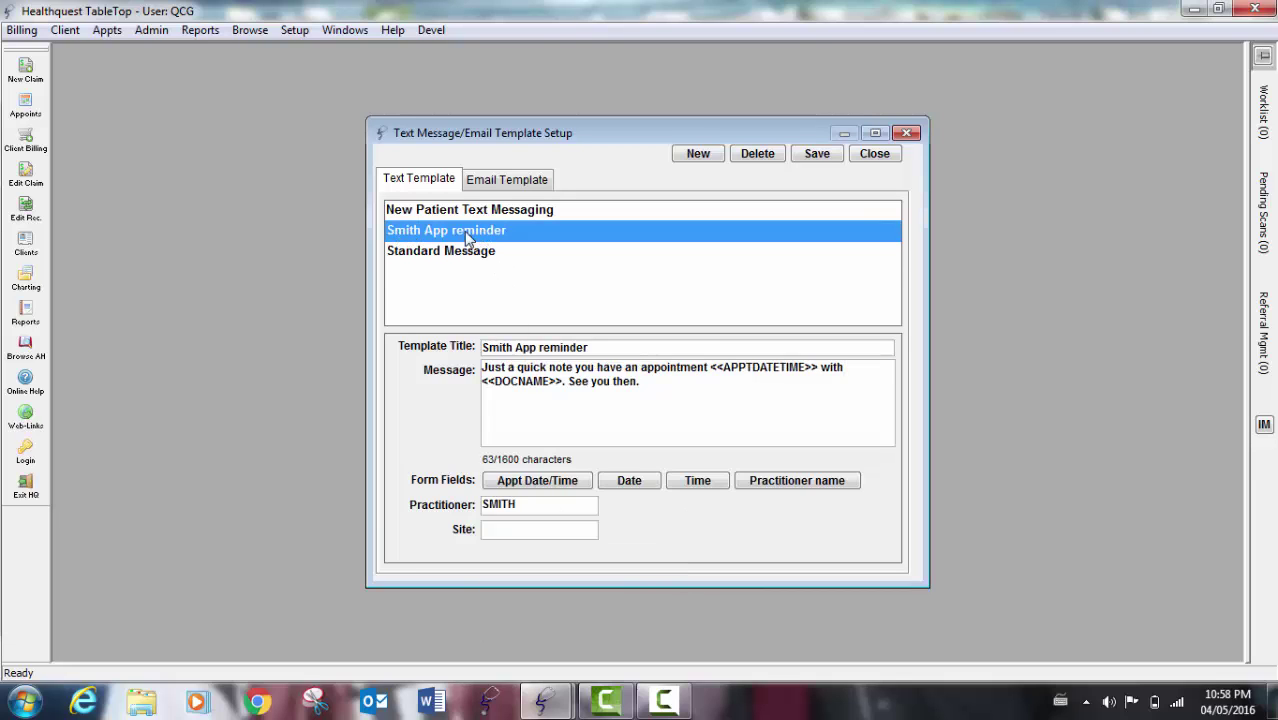
left_click(574, 531)
left_click(589, 531)
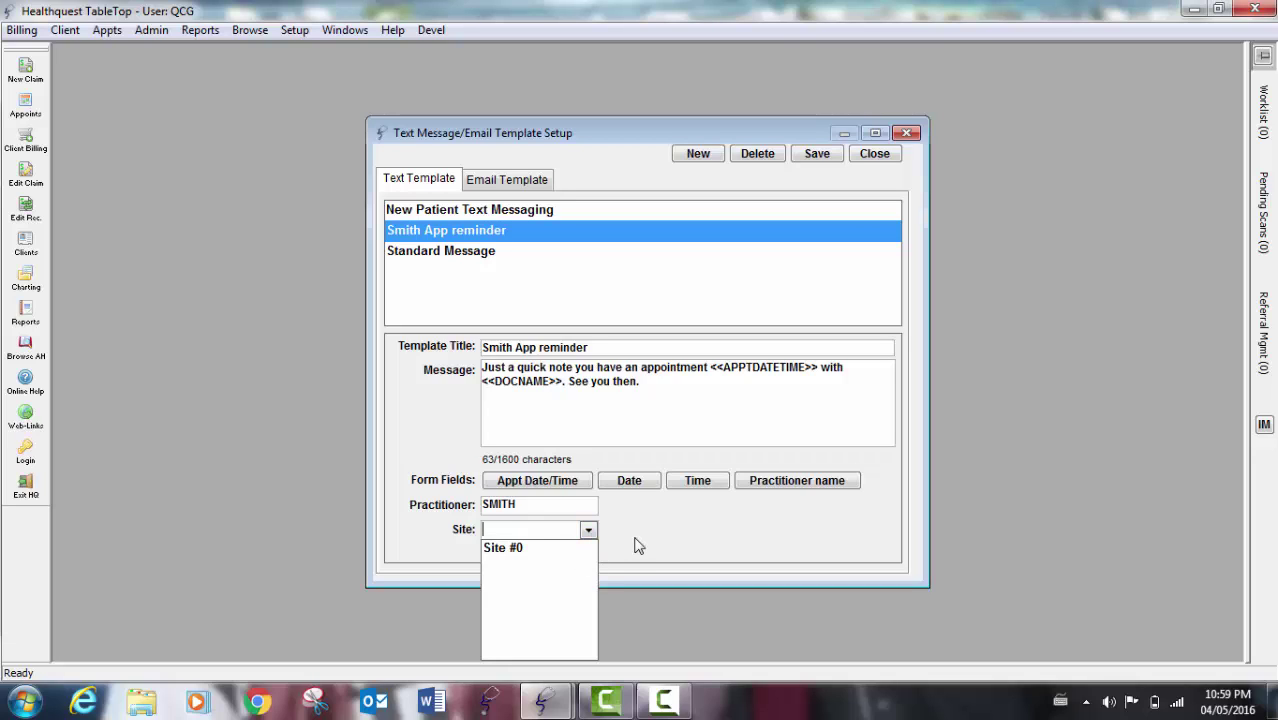
left_click(634, 542)
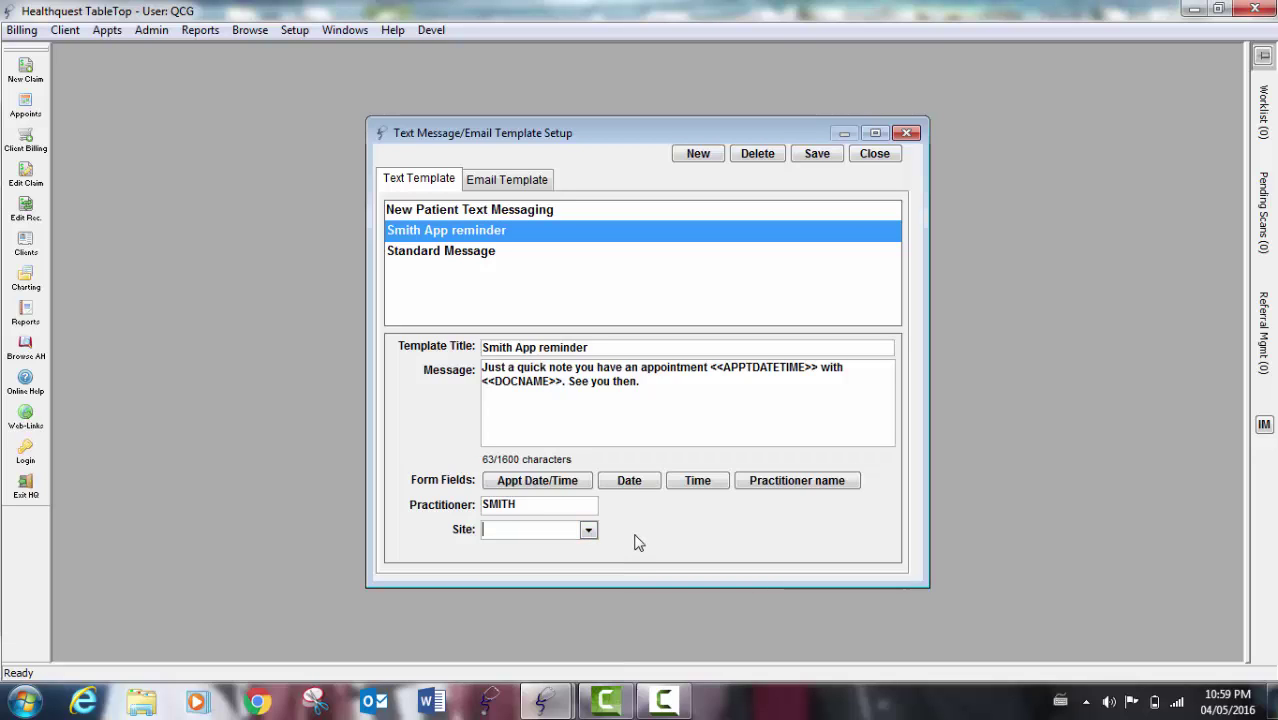
Create and save a text template titled with a practitioner's surname, containing "hi" plus appointment date/time and date fields, assigned to that practitioner
left_click(715, 162)
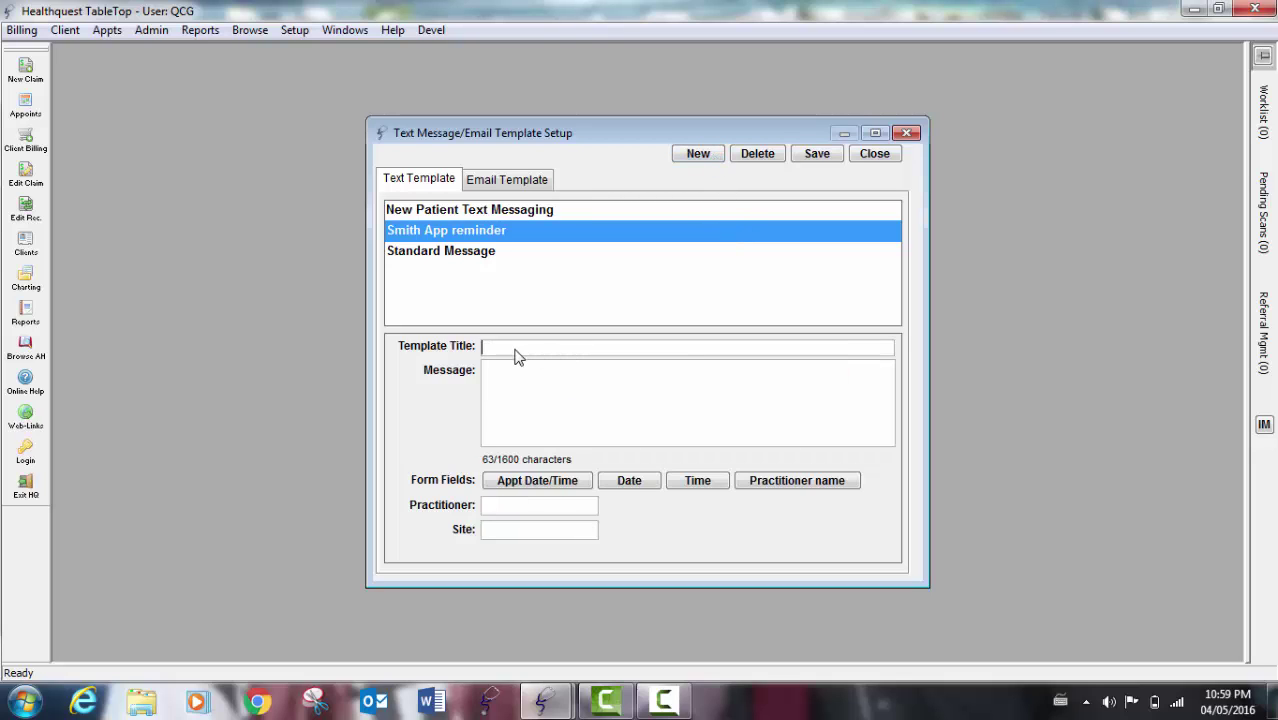
type("Merritt")
left_click(512, 378)
type("hi")
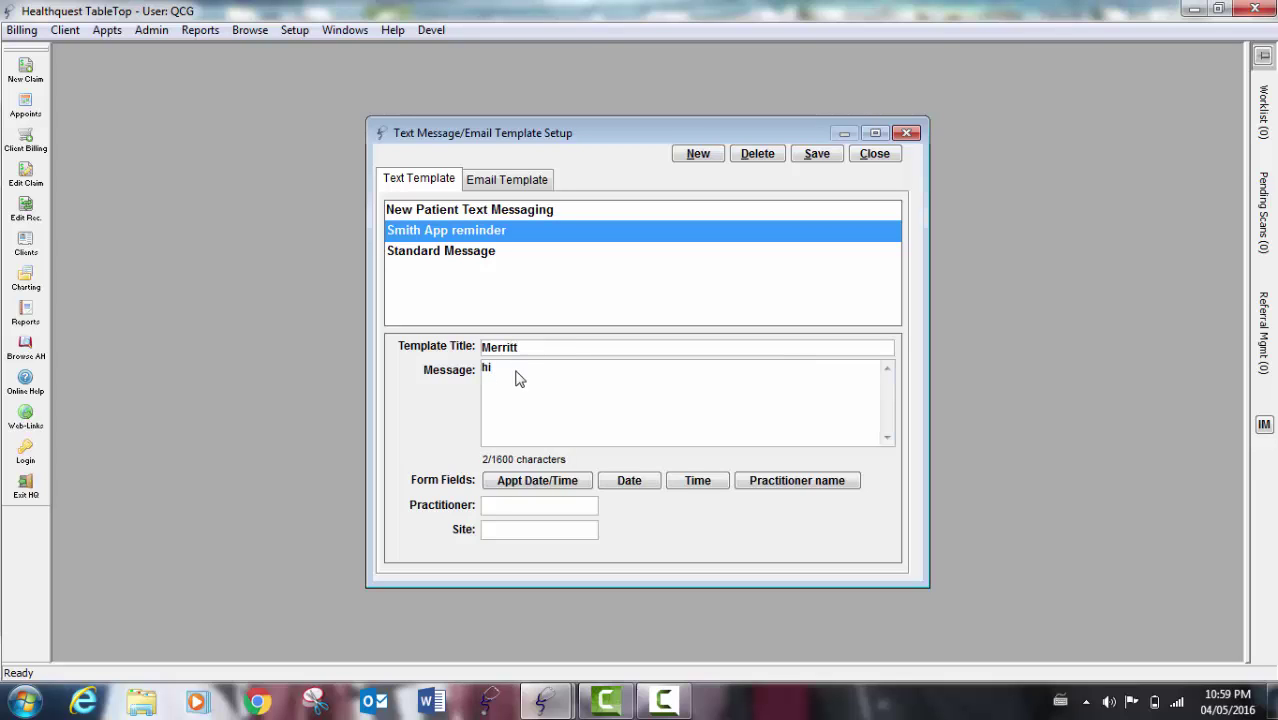
left_click(572, 488)
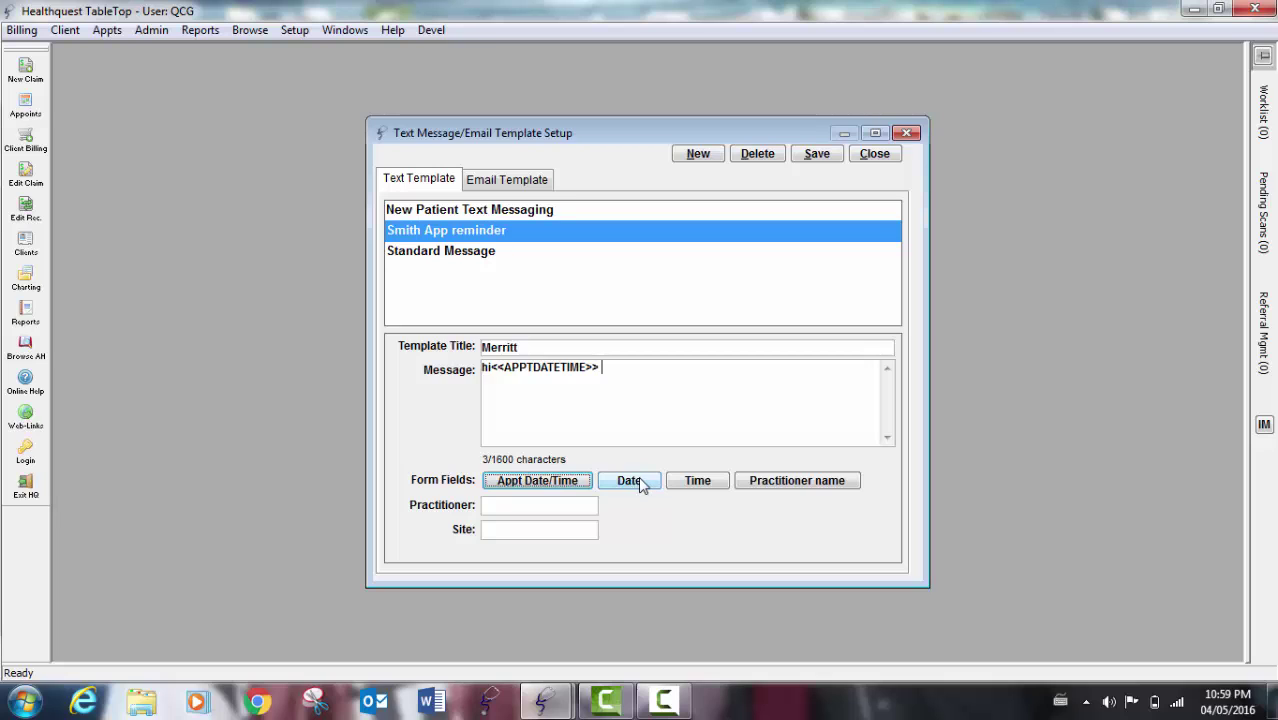
left_click(636, 484)
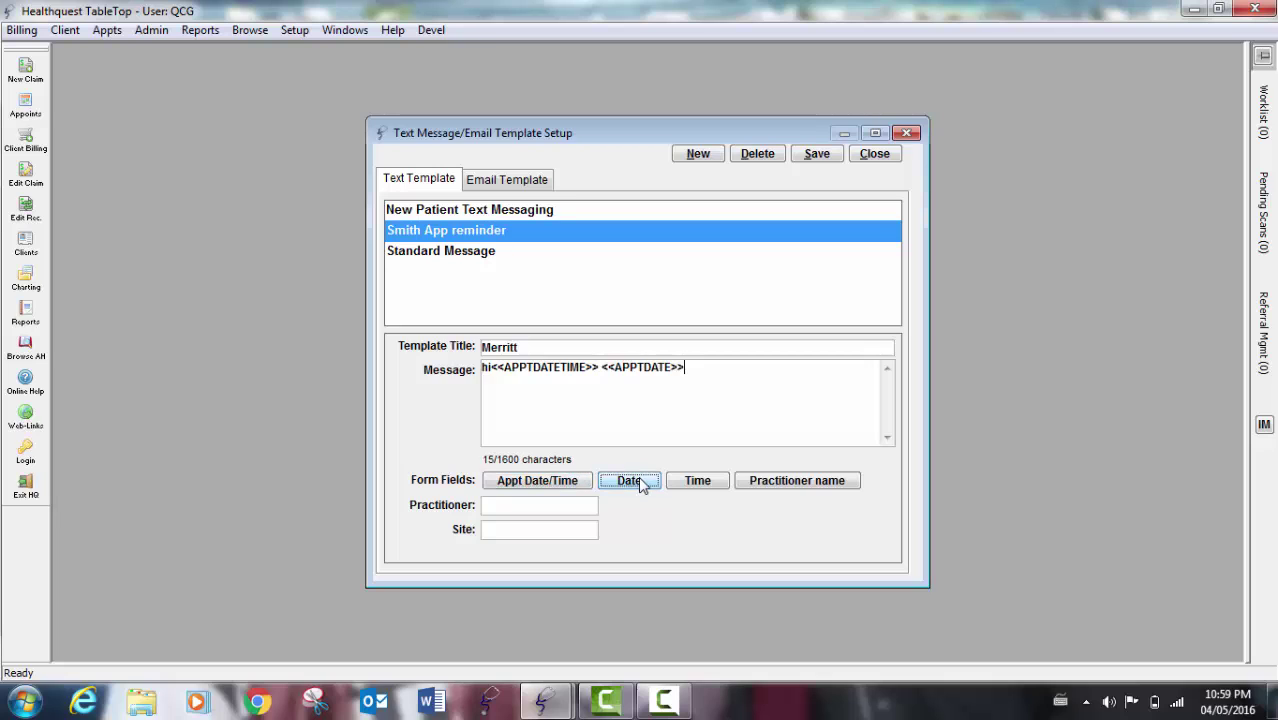
left_click(588, 510)
left_click(540, 577)
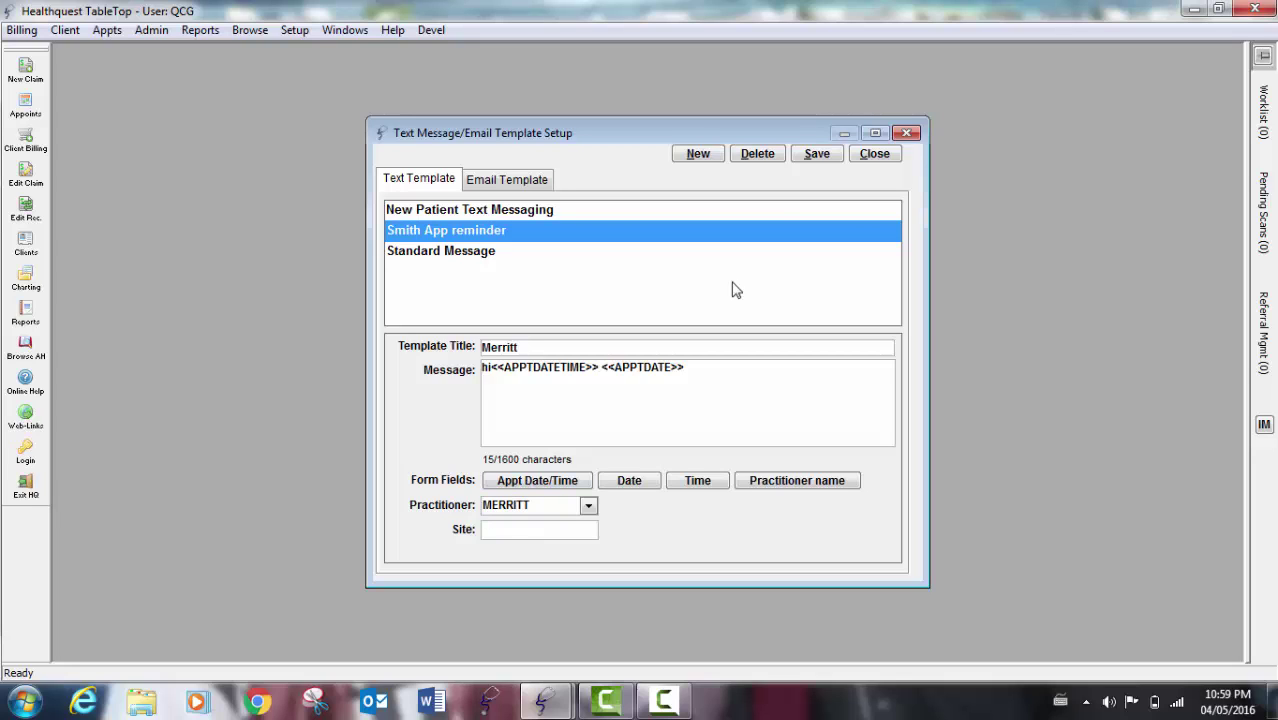
left_click(817, 158)
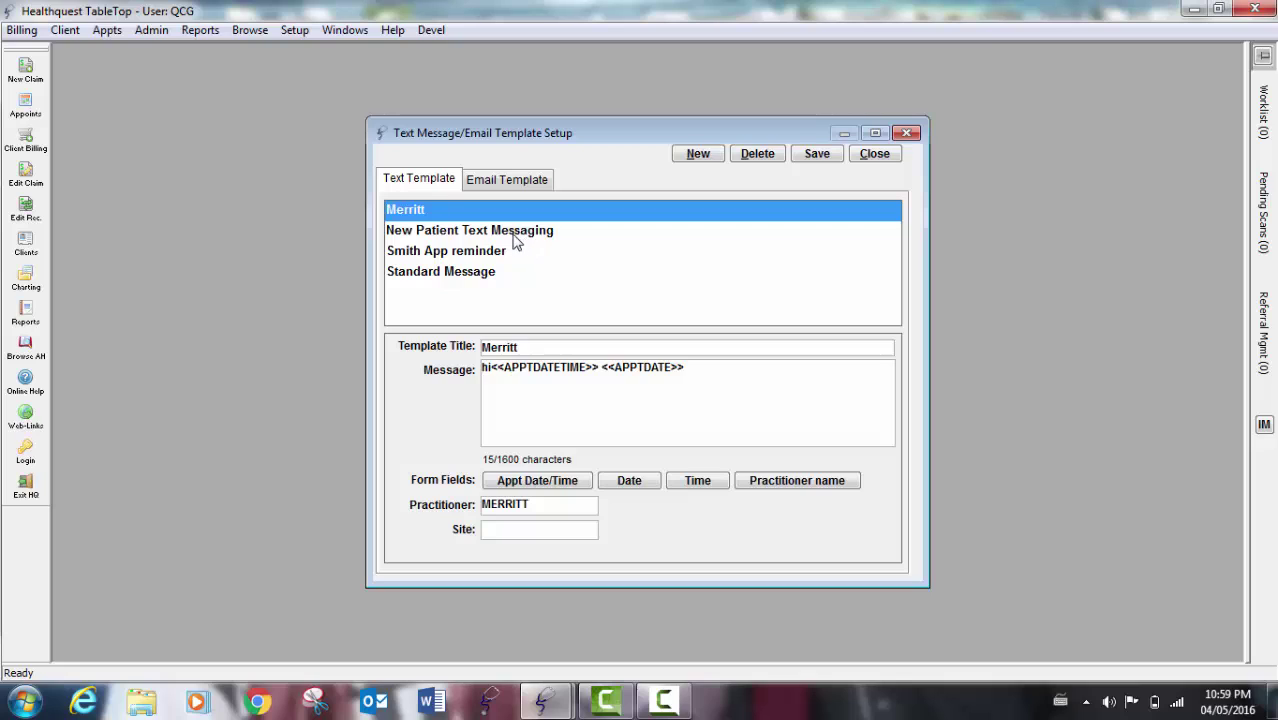
Delete the newly added practitioner-specific text template and confirm its removal
left_click(730, 231)
left_click(727, 210)
left_click(758, 156)
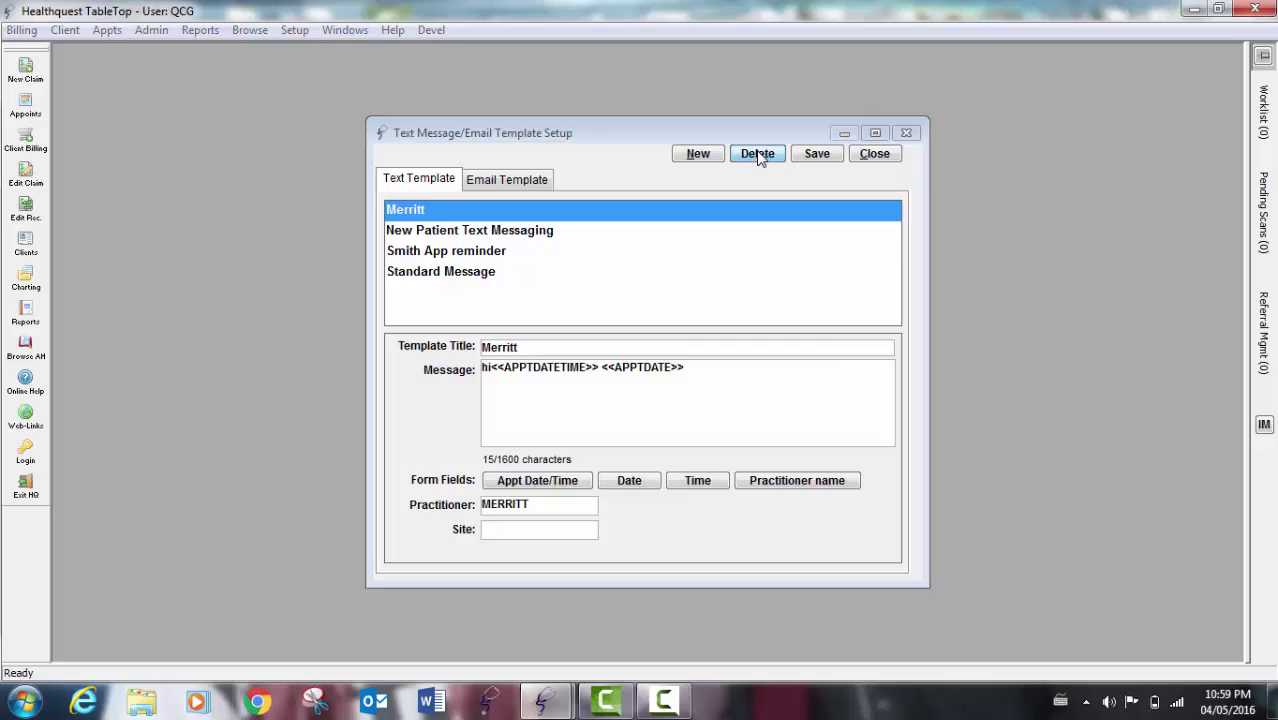
key("Return")
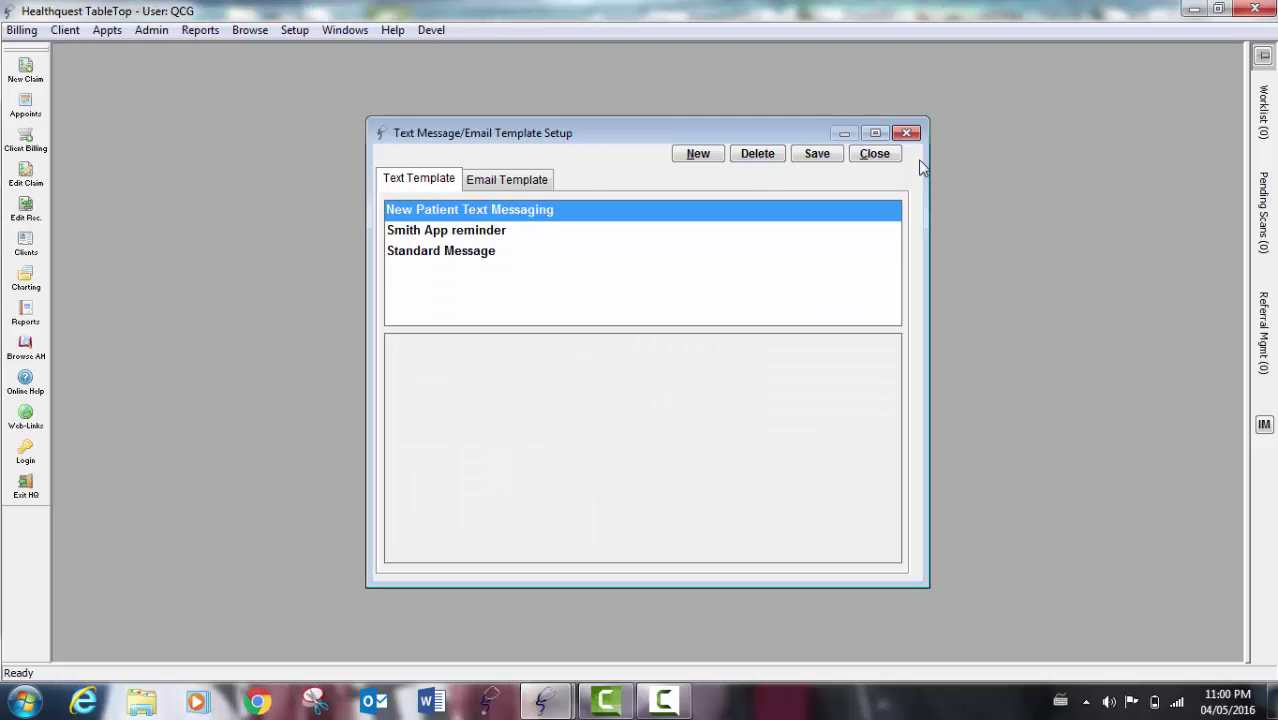